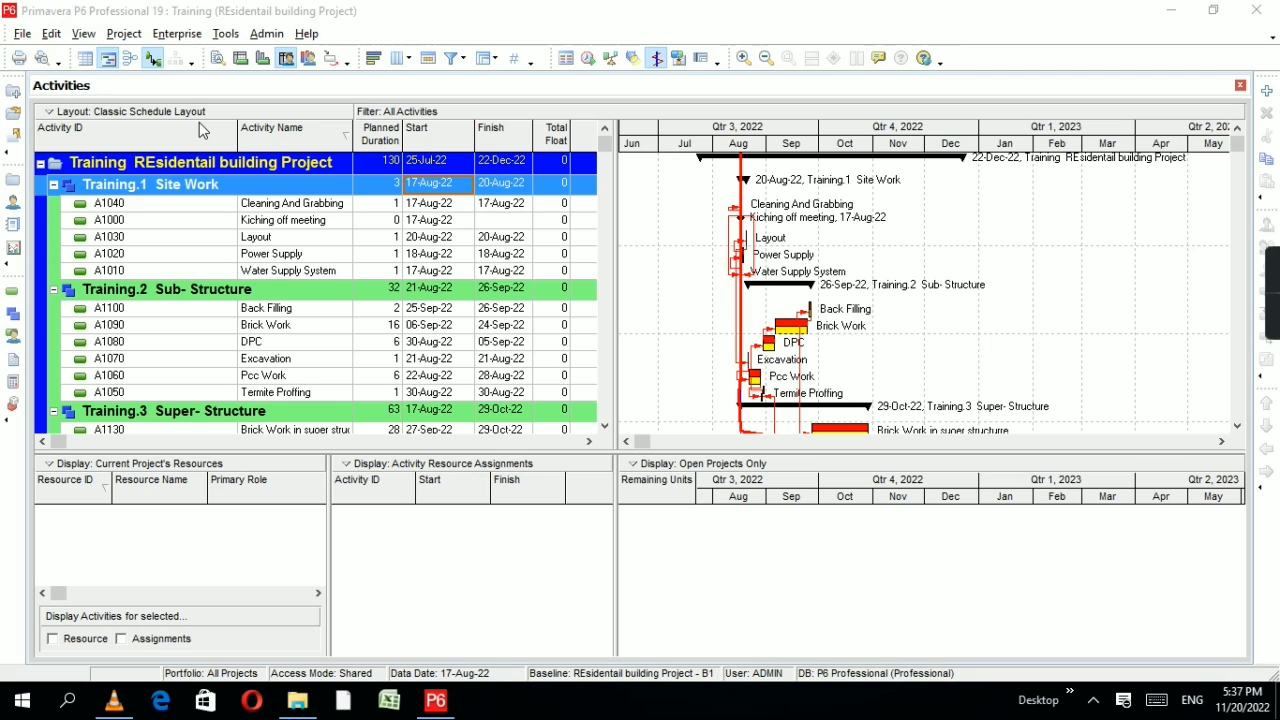
left_click(182, 35)
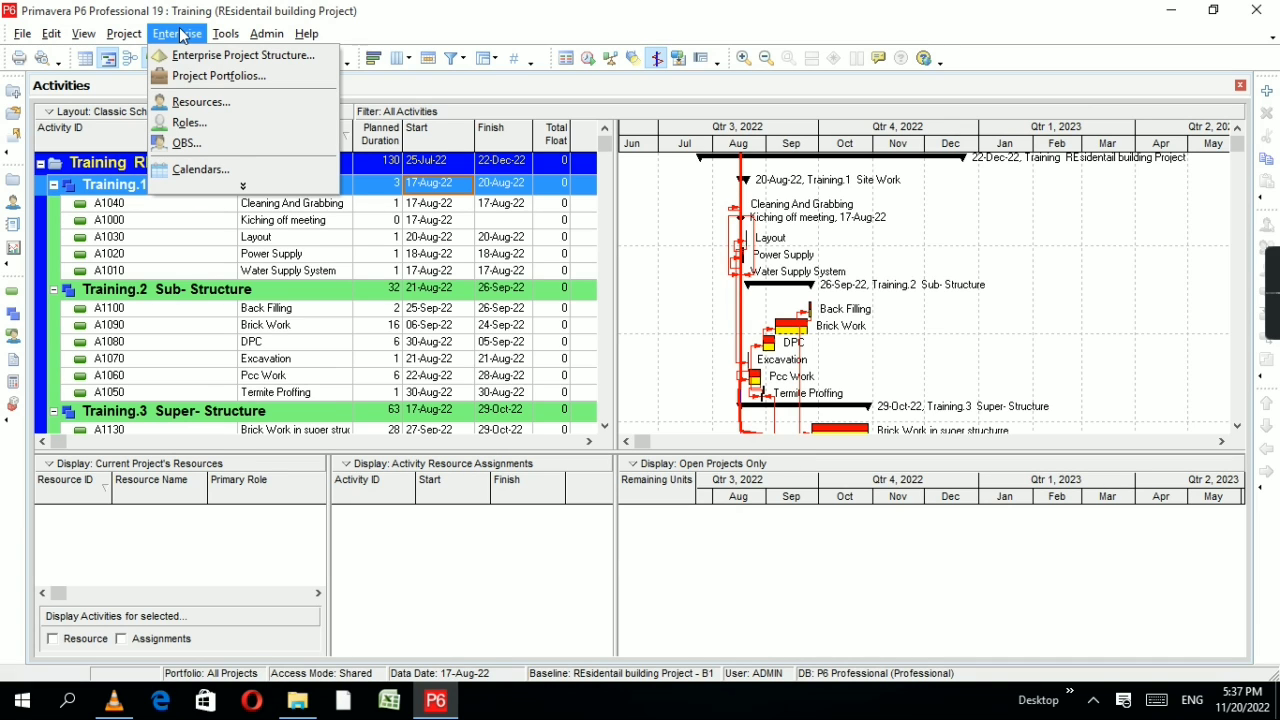
mouse_move(225, 34)
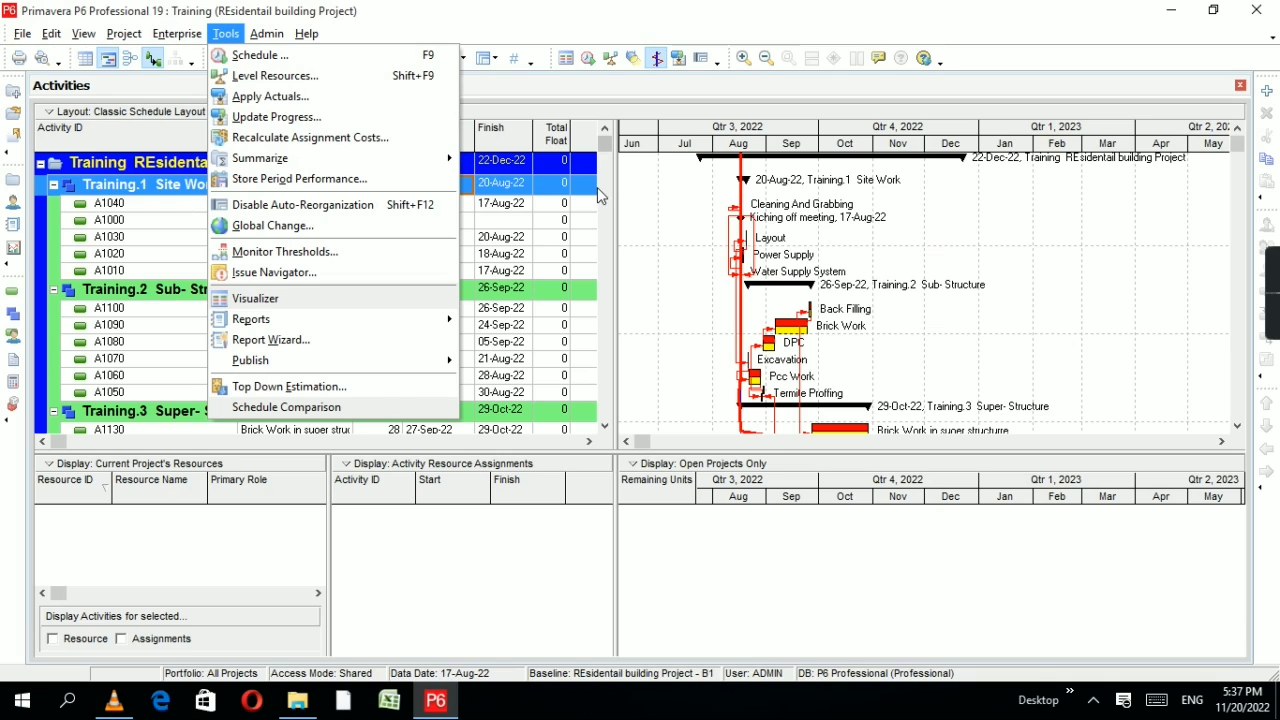
left_click(642, 203)
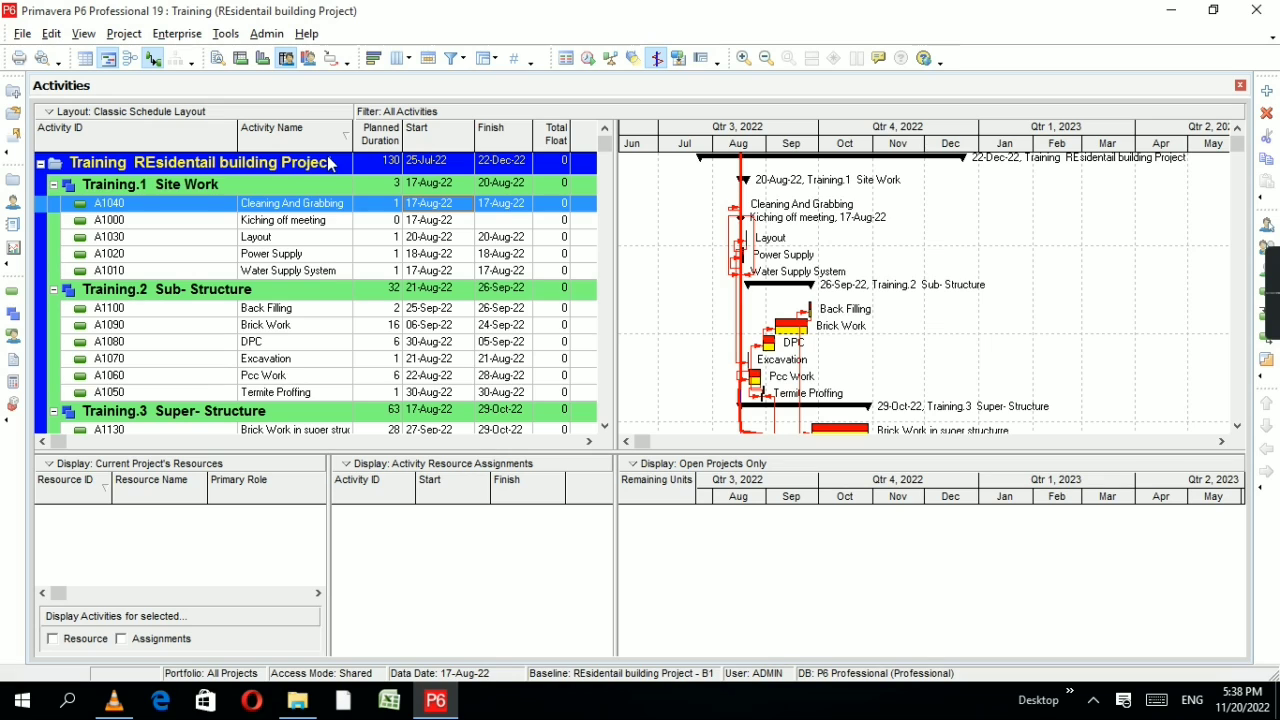
left_click(170, 36)
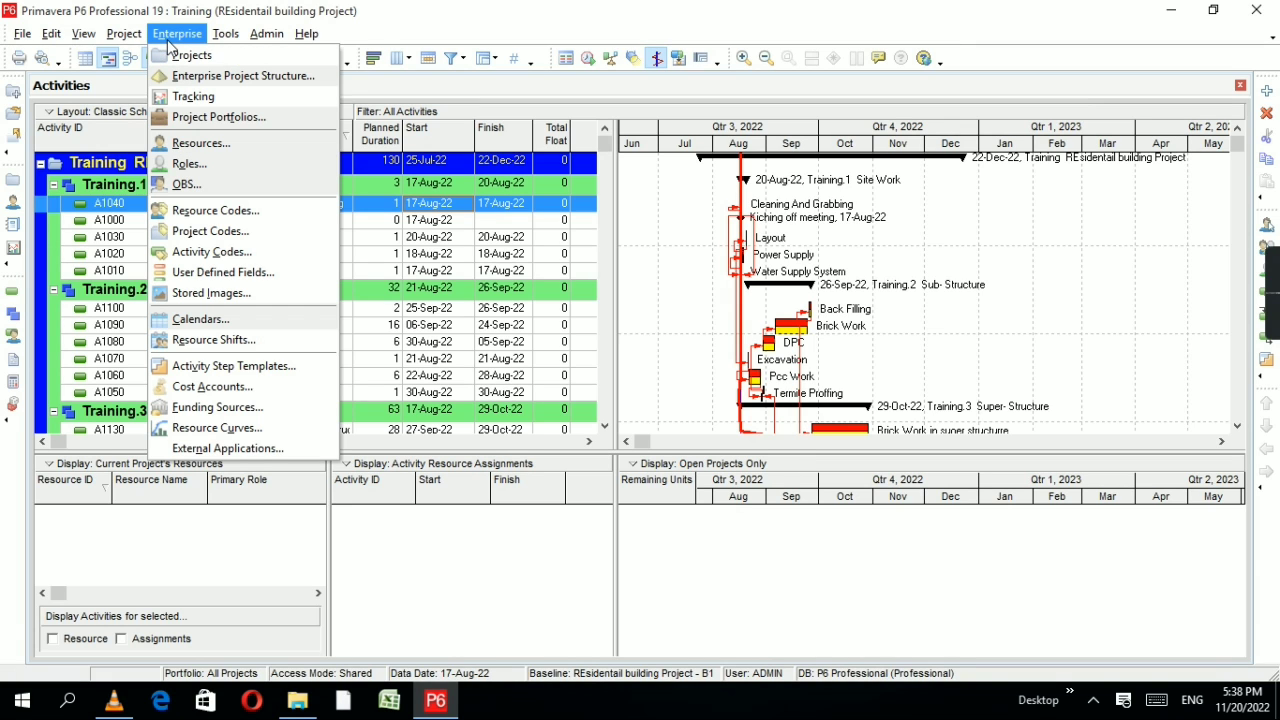
left_click(605, 20)
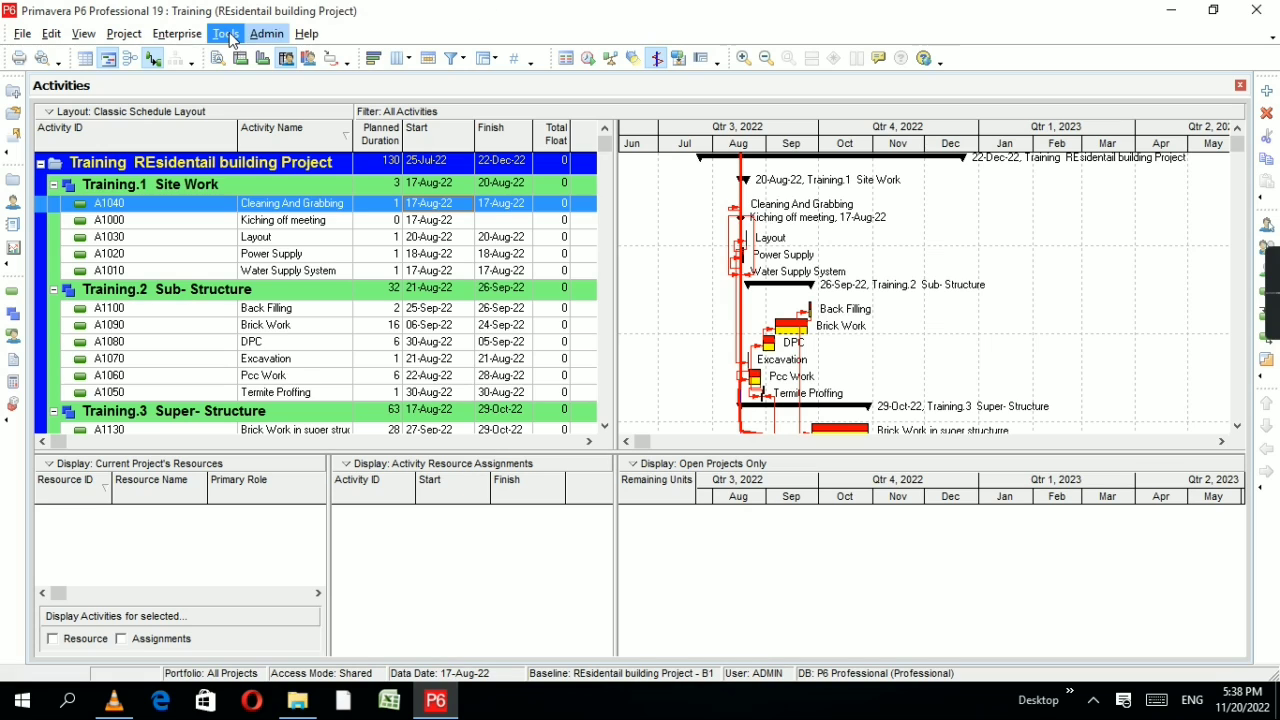
Step: Open the Enterprise Project Structure and add a new EPS element, outdented to the root level
left_click(162, 36)
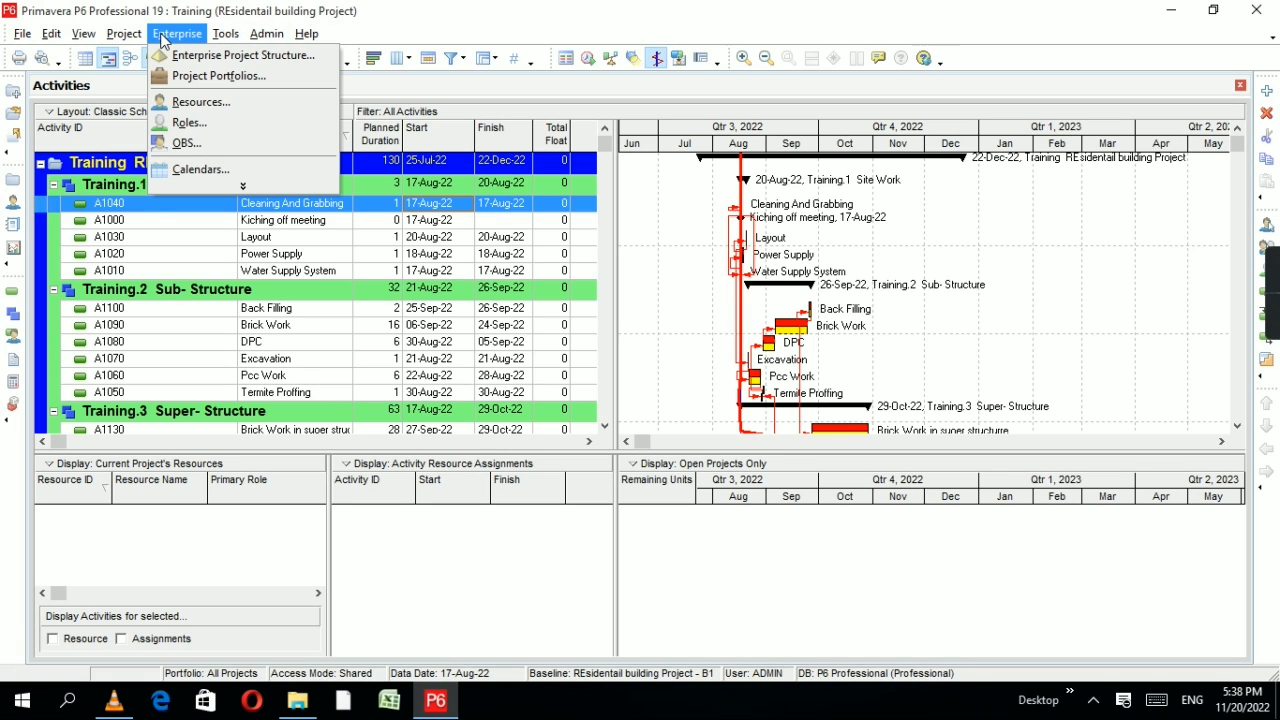
left_click(220, 58)
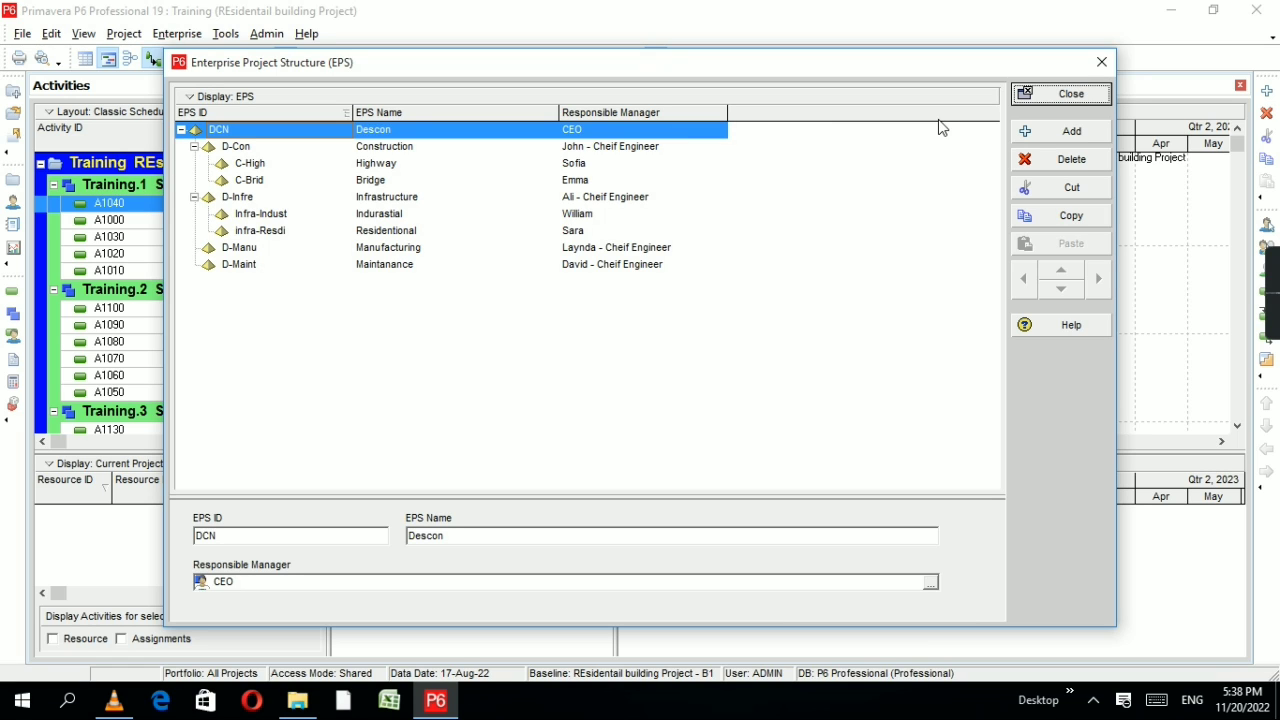
left_click(1057, 137)
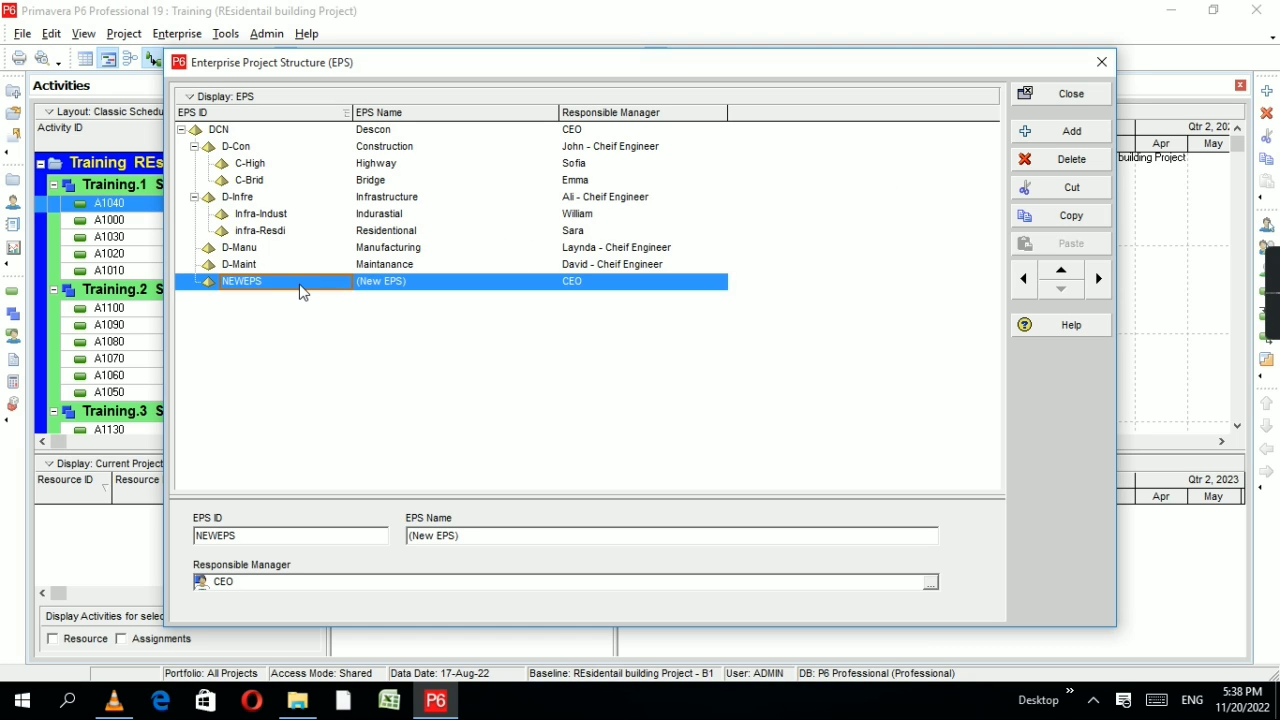
left_click(1022, 280)
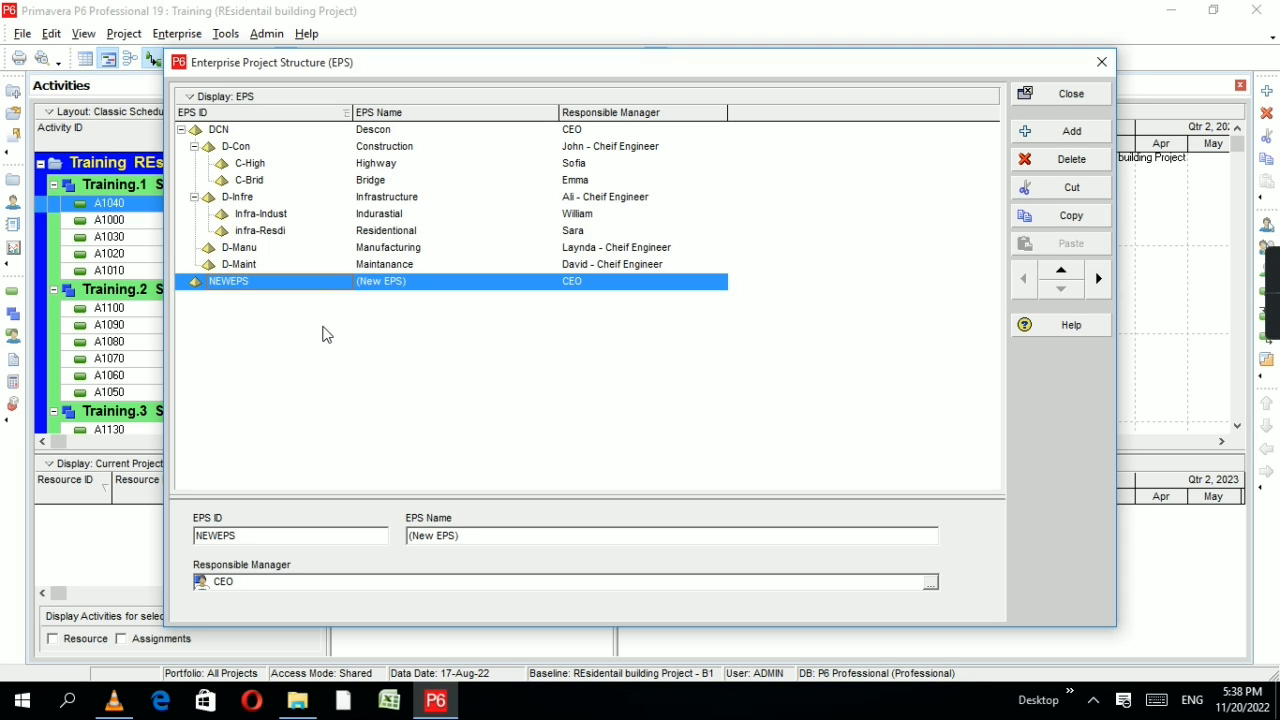
Step: Set the new root element's EPS ID to ZA Buildder
left_click(265, 281)
key("BackSpace")
key("BackSpace")
key("BackSpace")
key("BackSpace")
key("BackSpace")
key("BackSpace")
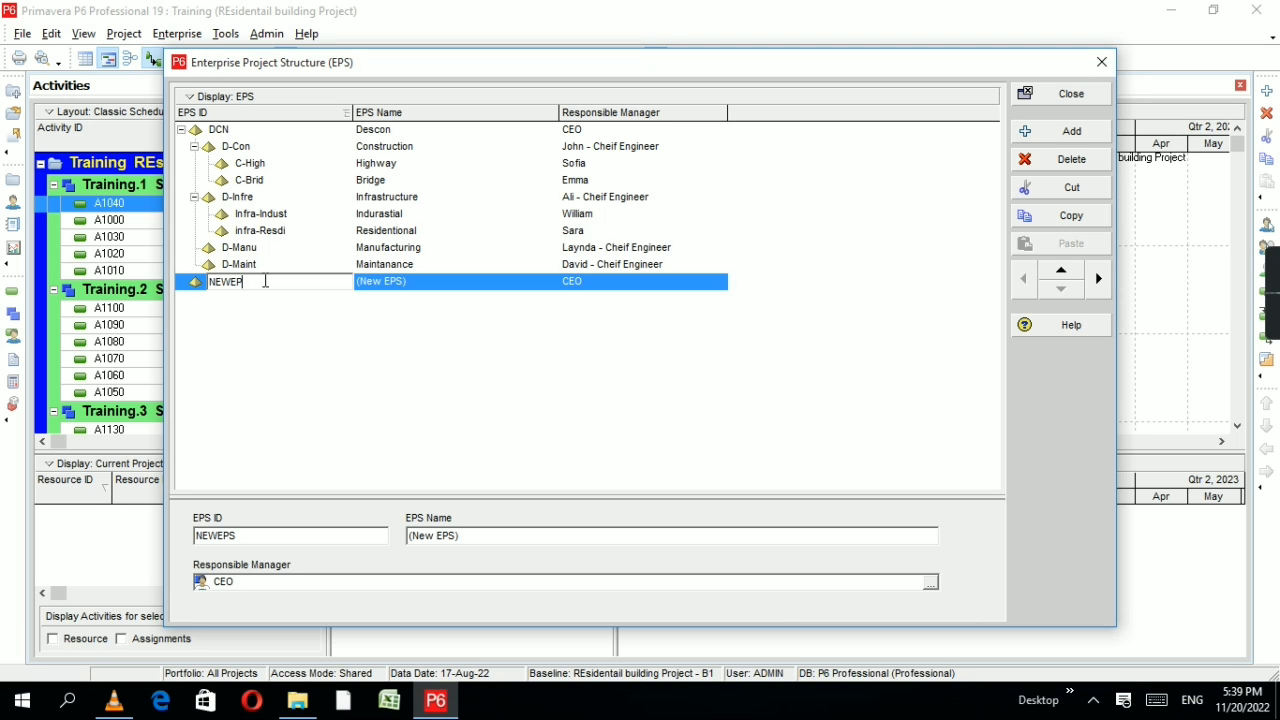
type("ZA")
type(" Build")
type("der")
Step: Name the ZA Buildder root element Zabi Association Builders
left_click(407, 286)
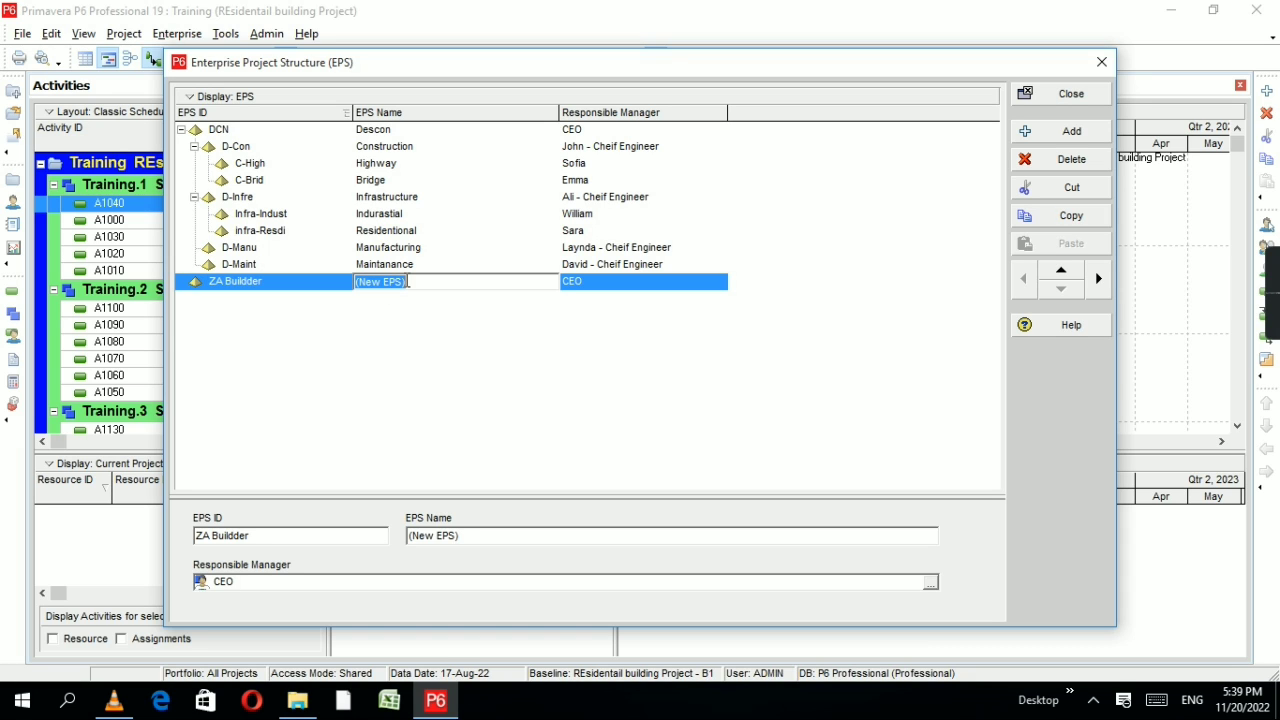
type("Zaa")
key("BackSpace")
type("bi Associatio")
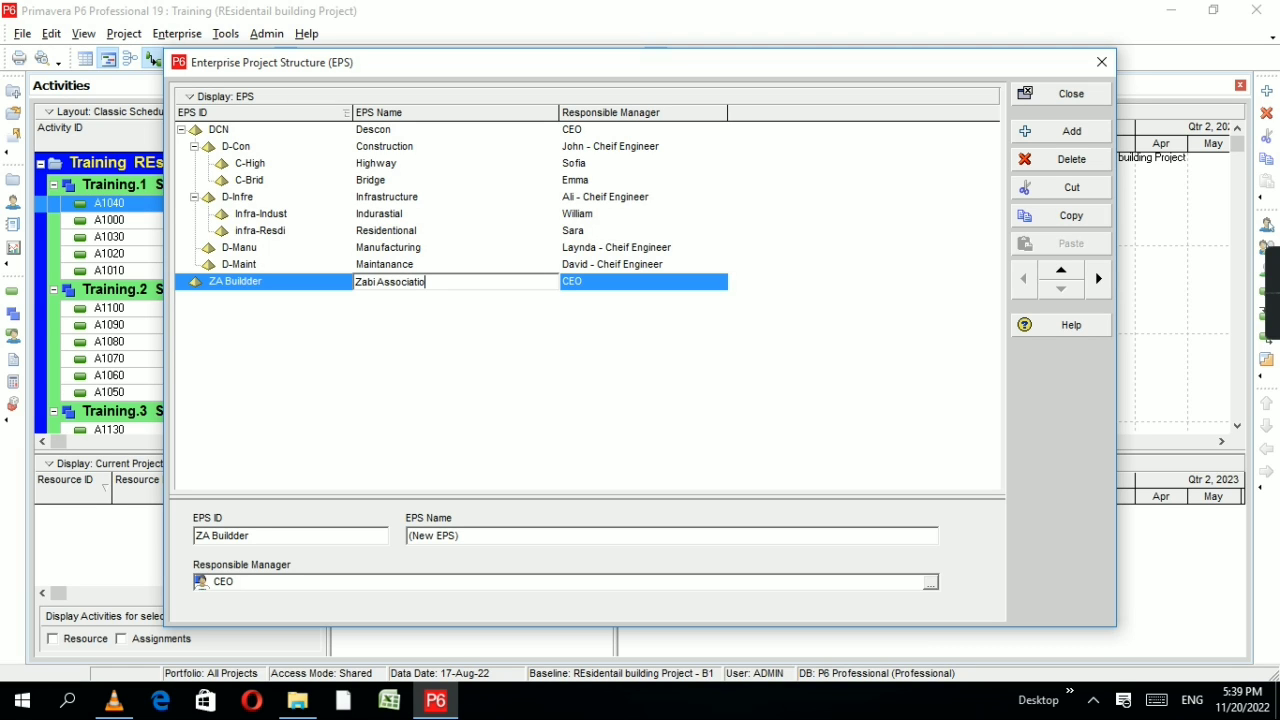
type("n Builders")
left_click(880, 357)
Step: Add two child elements under ZA Buildder and give the first the EPS ID ZA-Structure and the name ZA.Structure)
left_click(1050, 133)
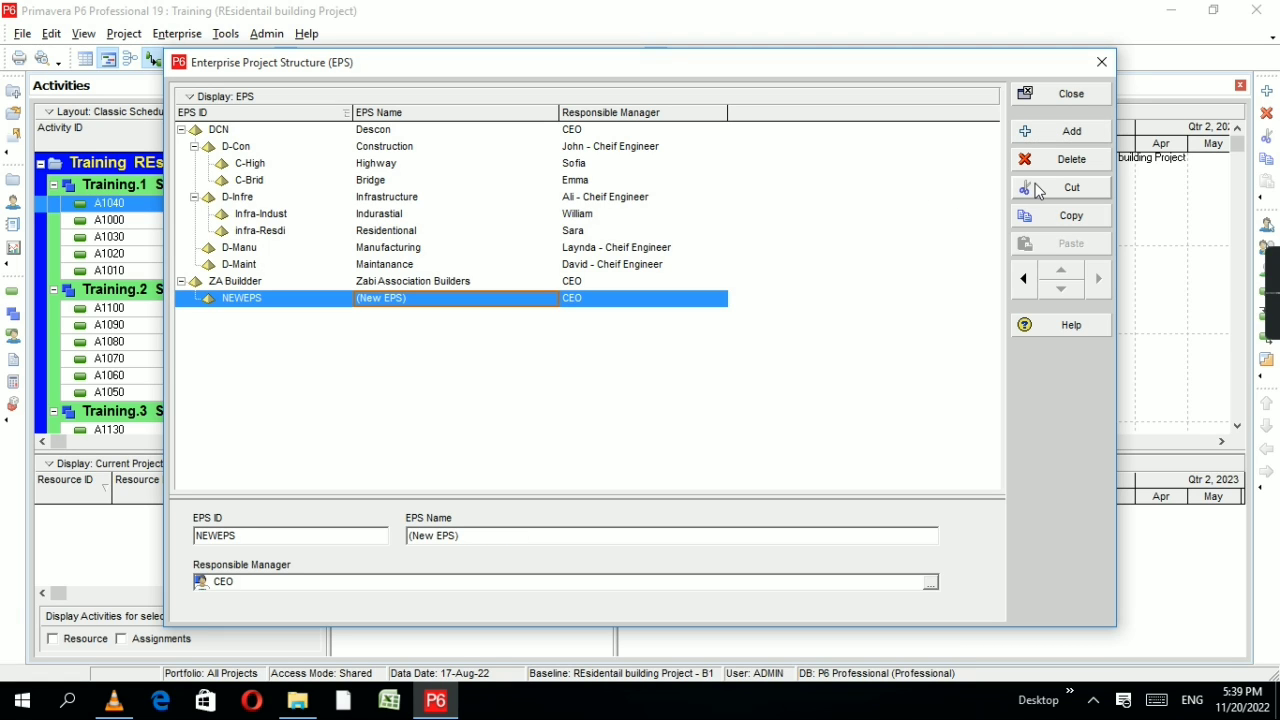
left_click(1070, 131)
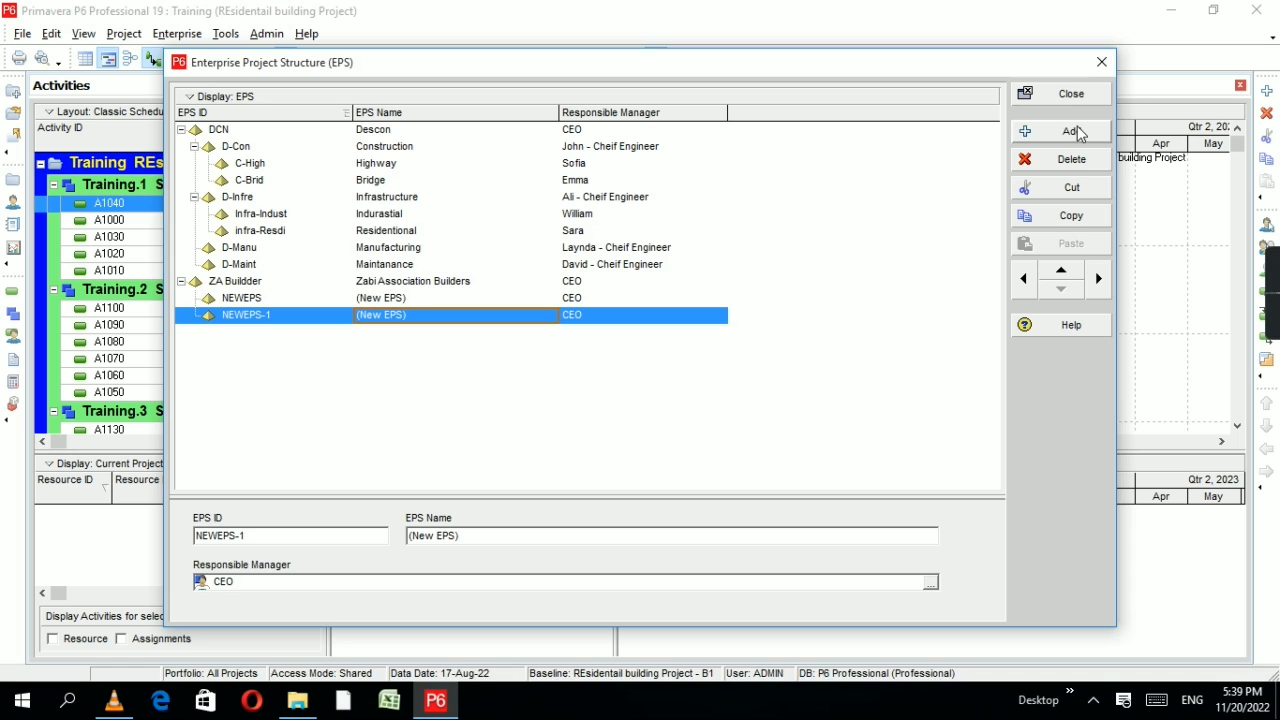
left_click(254, 298)
type("Z")
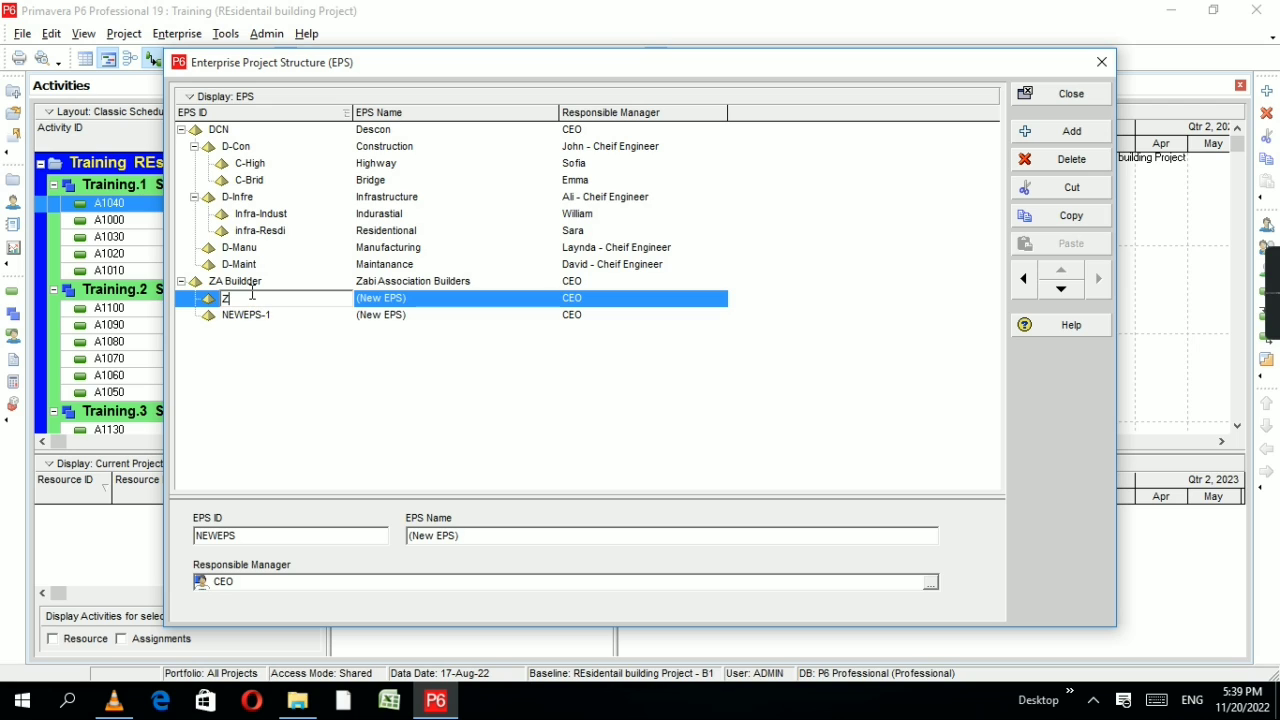
type("A")
type("-")
type("Stru")
type("ctuter")
key("BackSpace")
key("BackSpace")
key("BackSpace")
type("re")
left_click(296, 318)
left_click(395, 298)
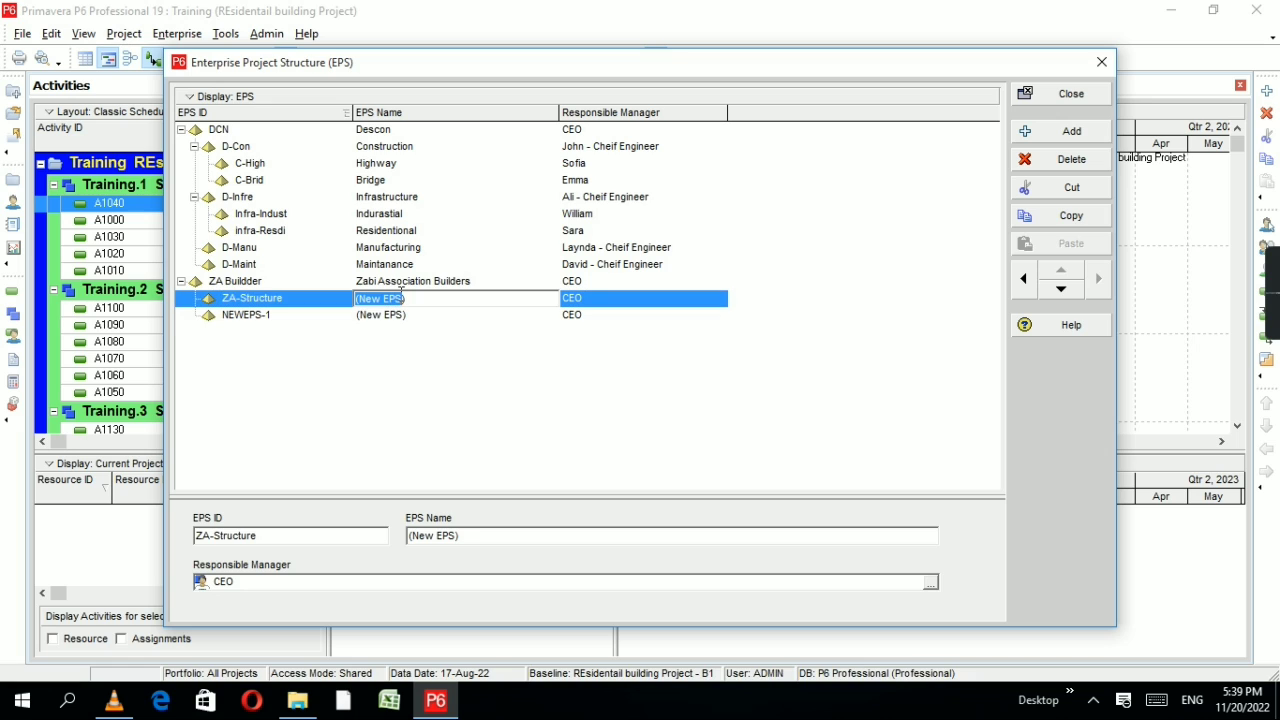
type("ZA Structure")
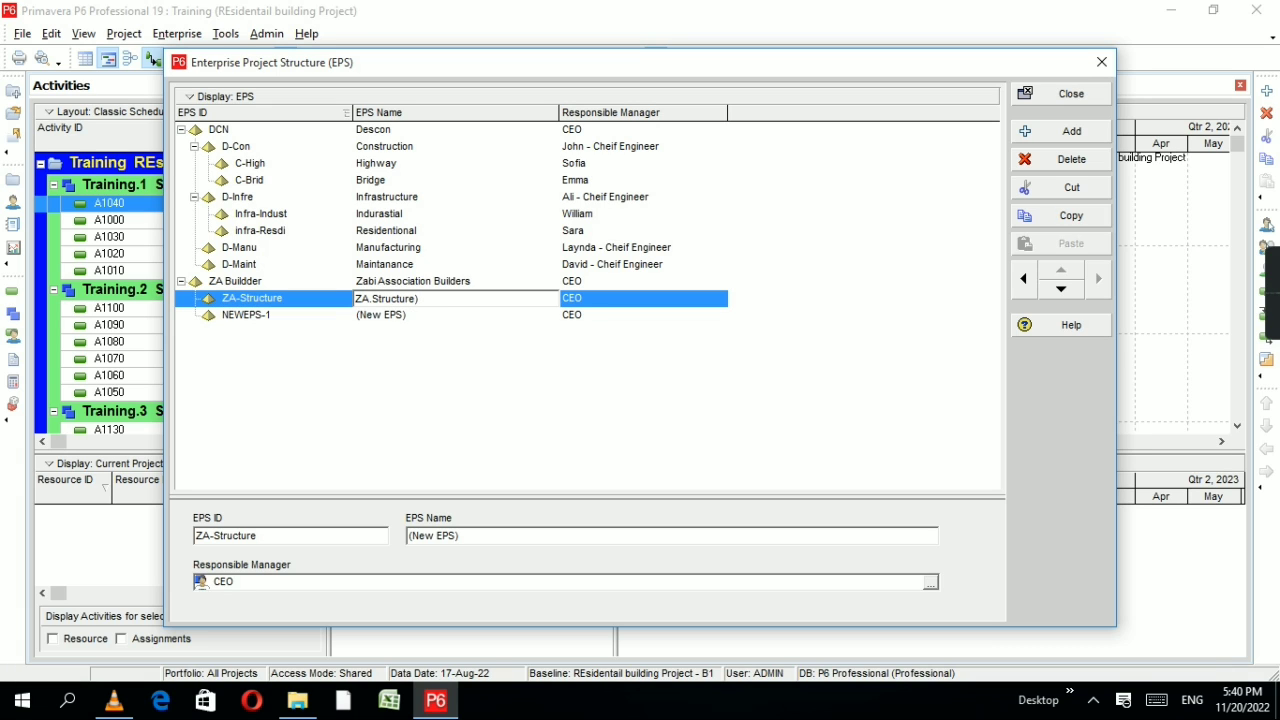
Step: Set the EPS ID of the second child element under ZA Buildder to ZA-Infra
left_click(264, 315)
key("BackSpace")
key("BackSpace")
key("BackSpace")
key("BackSpace")
key("BackSpace")
key("BackSpace")
key("BackSpace")
key("BackSpace")
type("ZA")
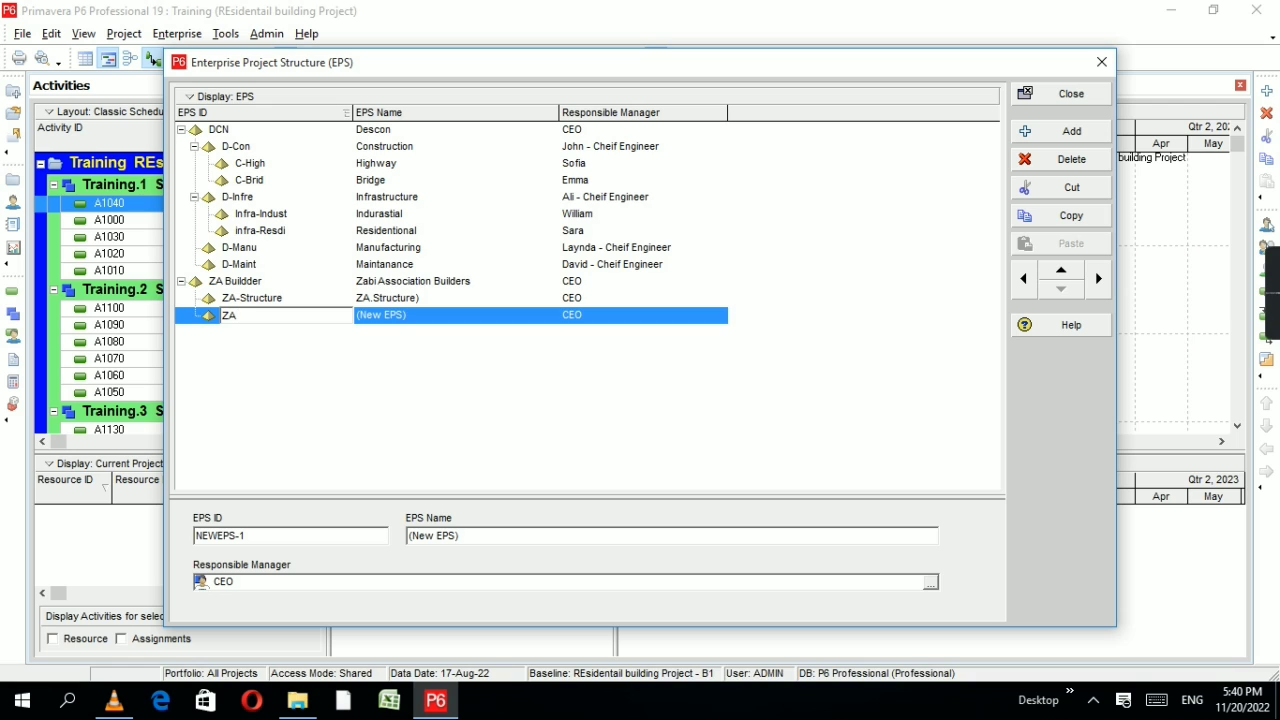
type("-Infra")
Step: Name the ZA-Infra element ZA Infrastructure
left_click(448, 316)
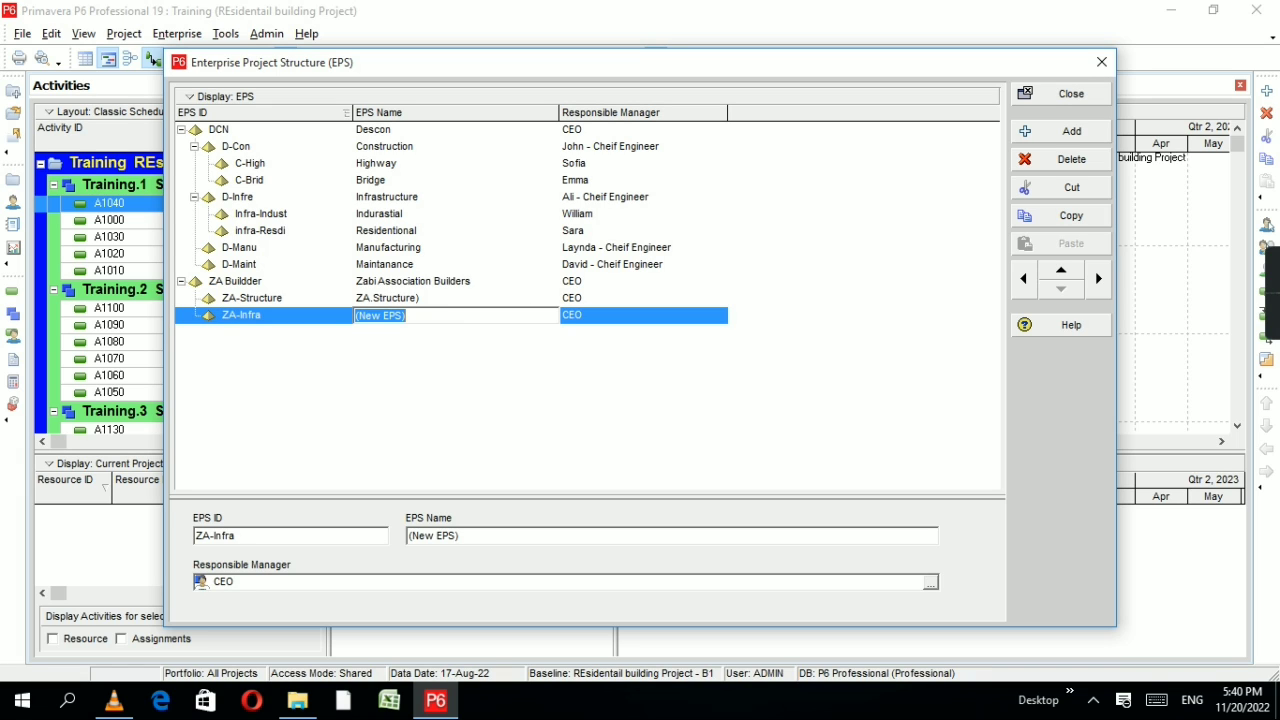
type("Za")
type("A")
type(" Infrast")
type("ructure")
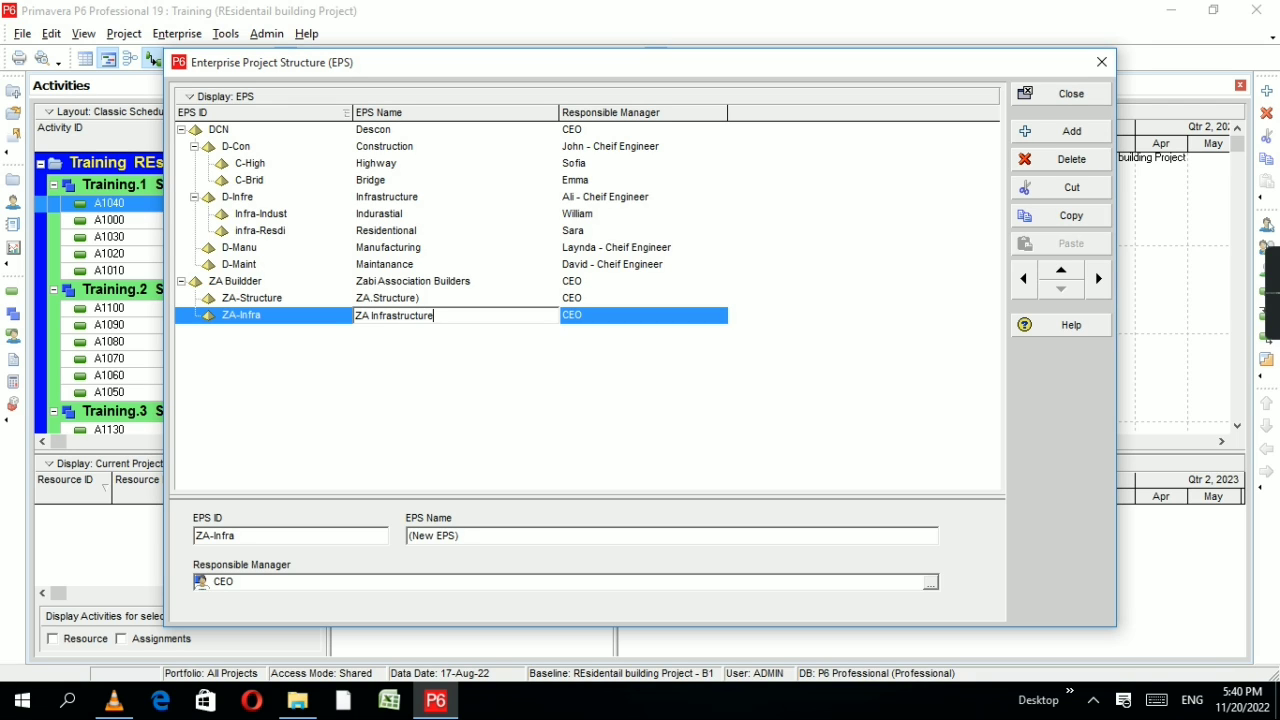
key("Return")
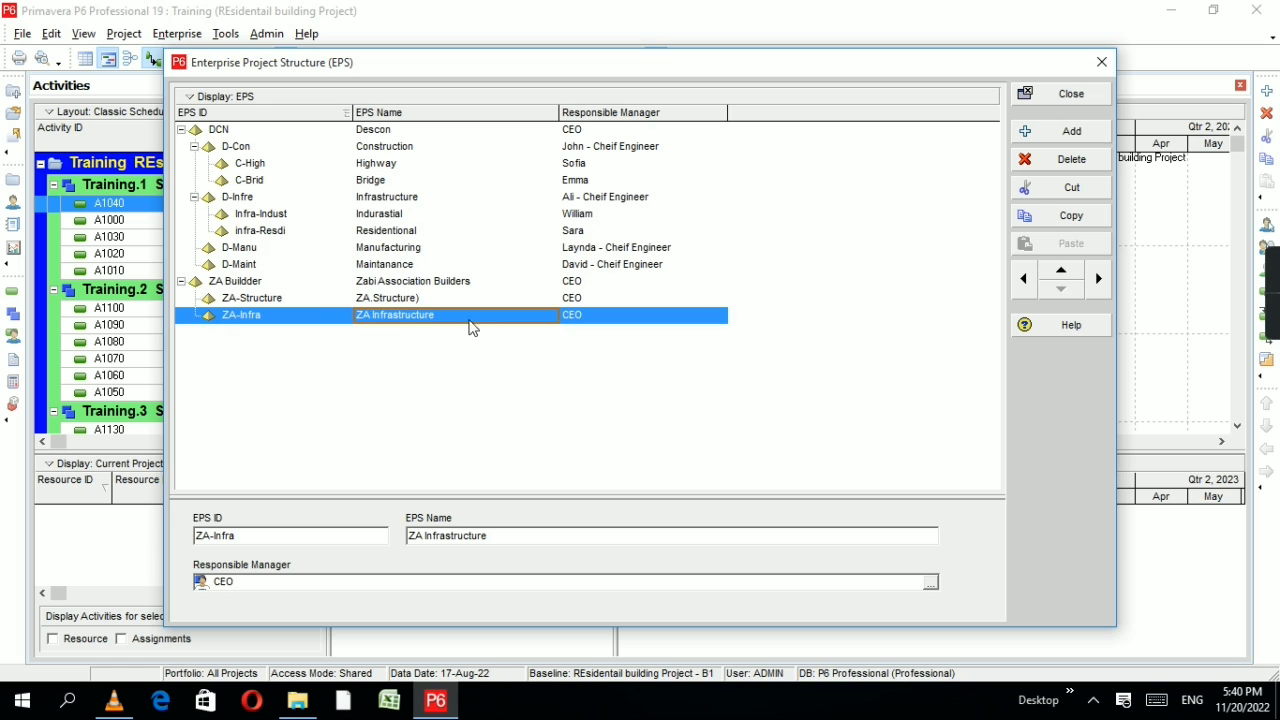
Step: Add two more EPS elements directly below ZA-Structure in the hierarchy
double_click(335, 288)
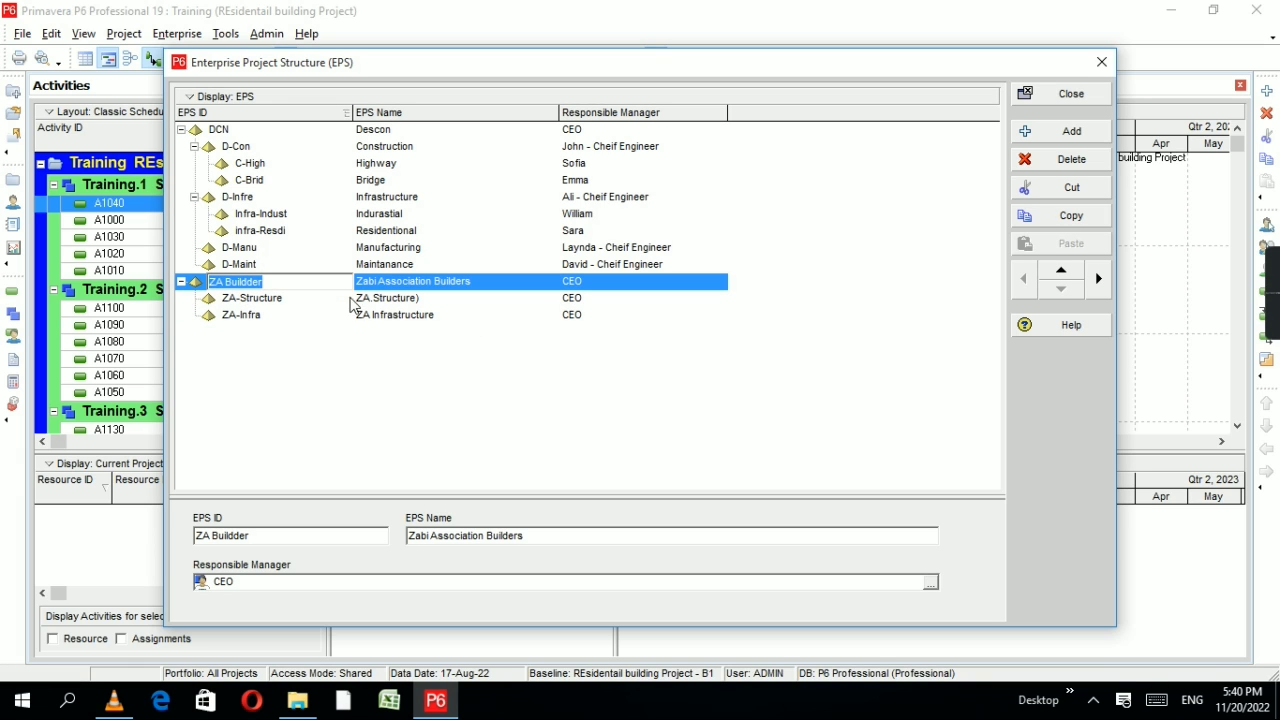
left_click(356, 300)
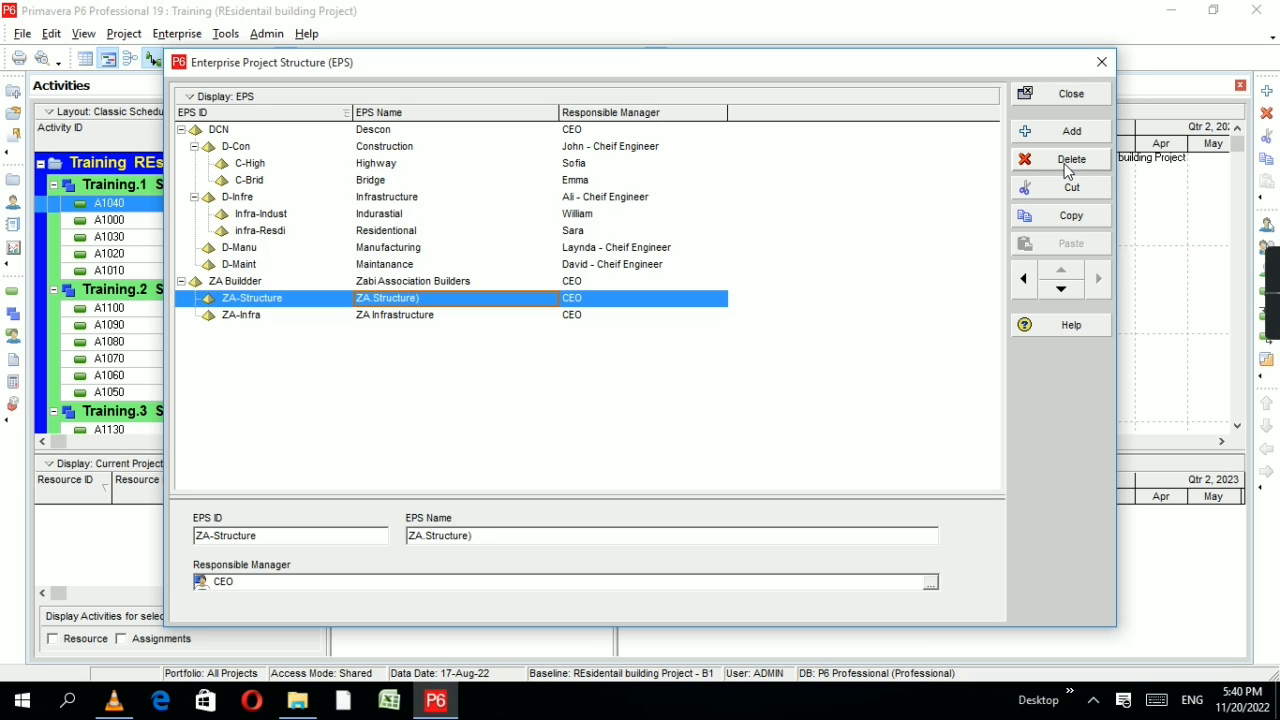
left_click(1067, 132)
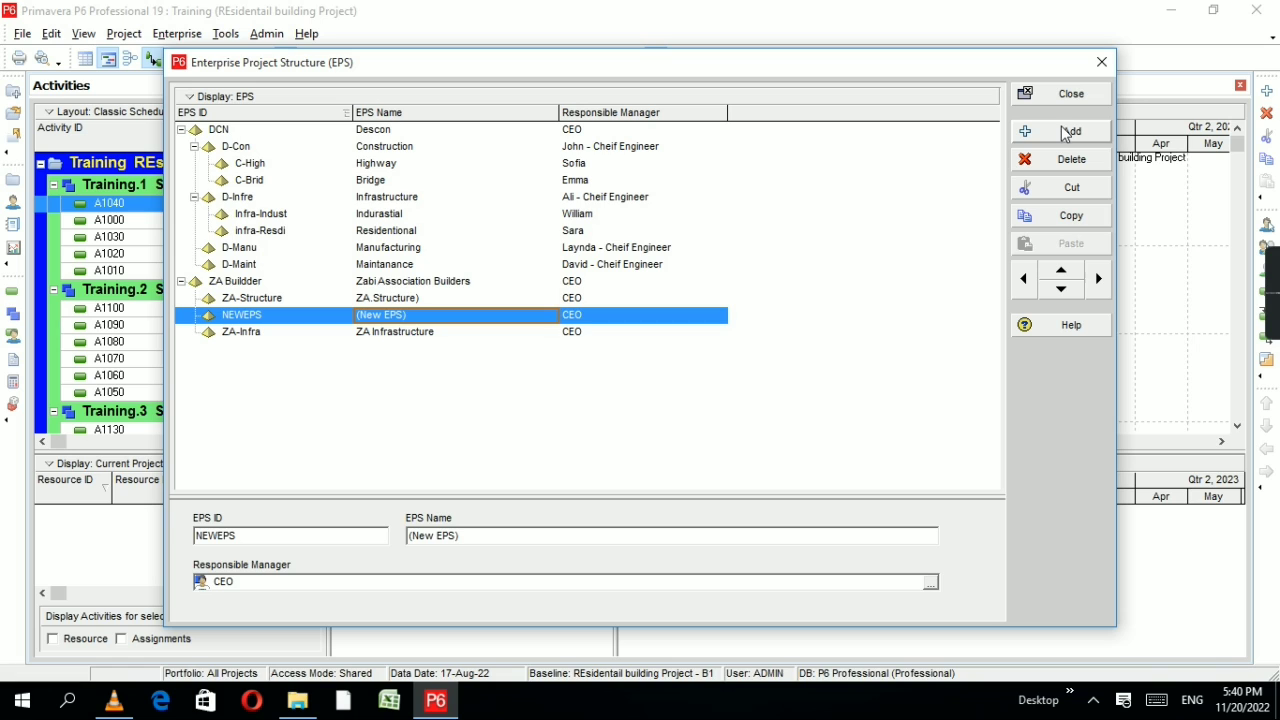
left_click(1067, 132)
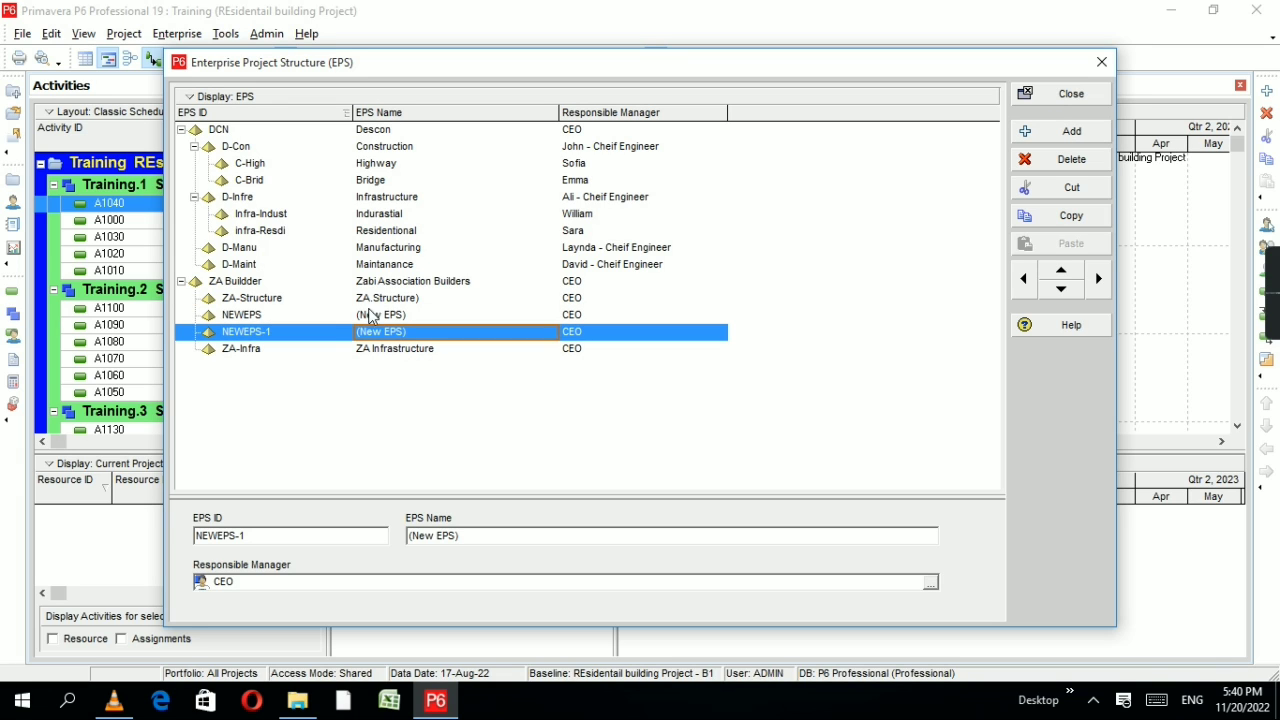
Step: Indent both new EPS elements one level so they become children of ZA-Structure
left_click(238, 315)
left_click(238, 315)
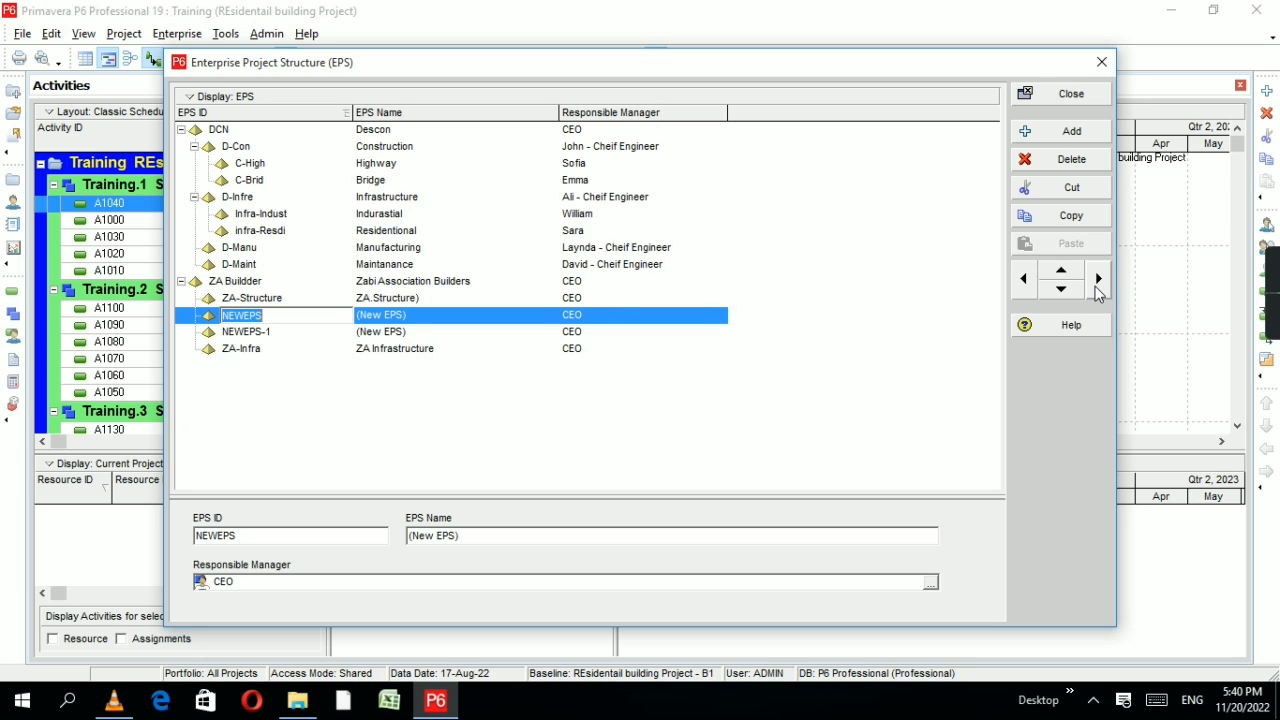
left_click(1098, 280)
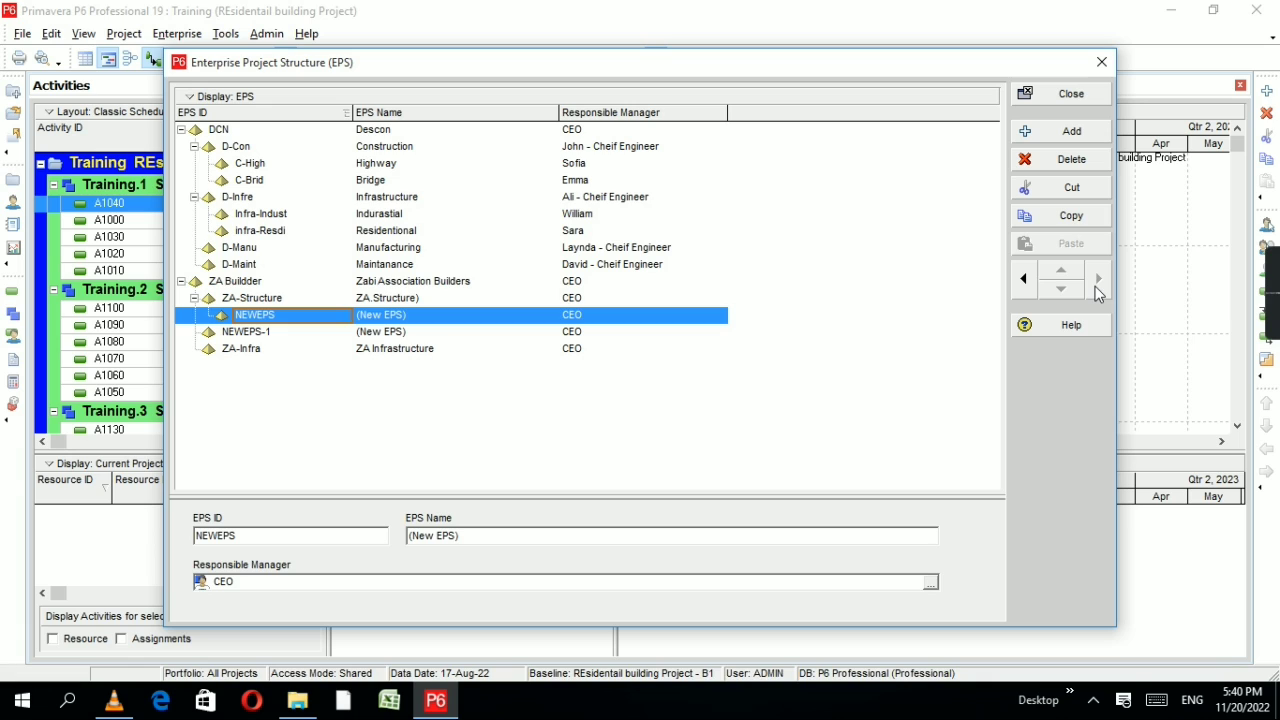
left_click(280, 336)
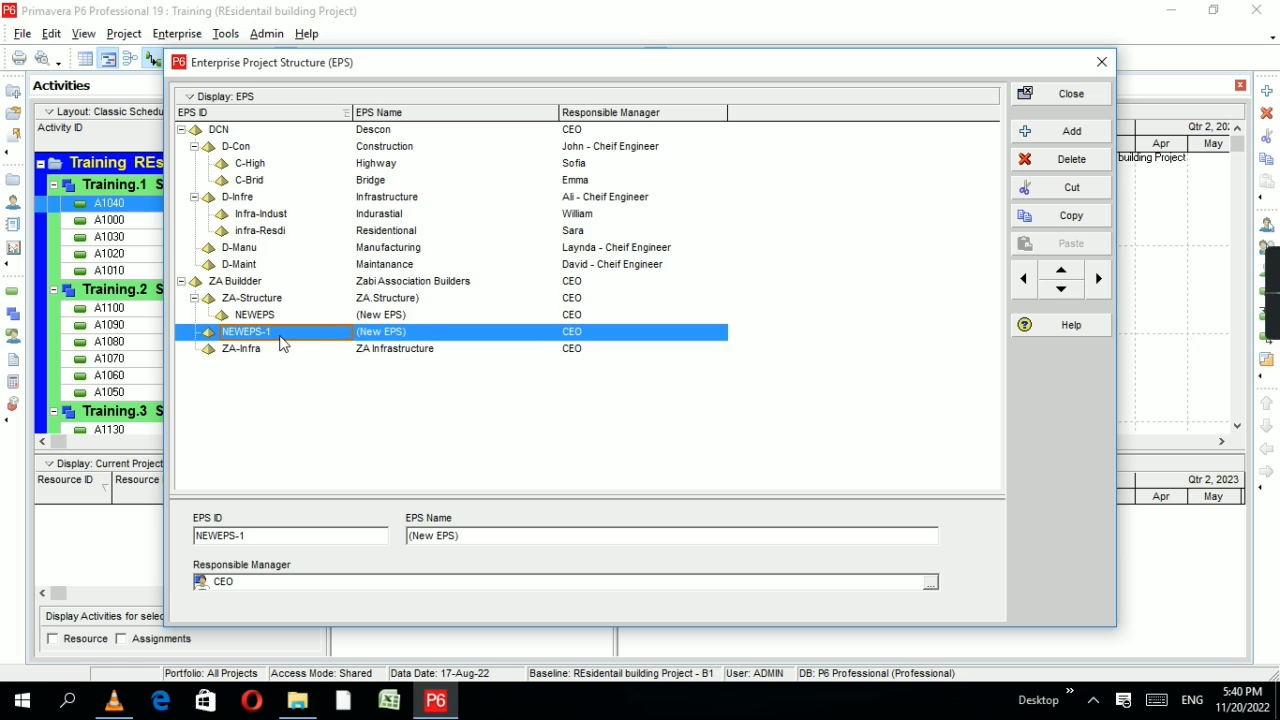
left_click(1099, 280)
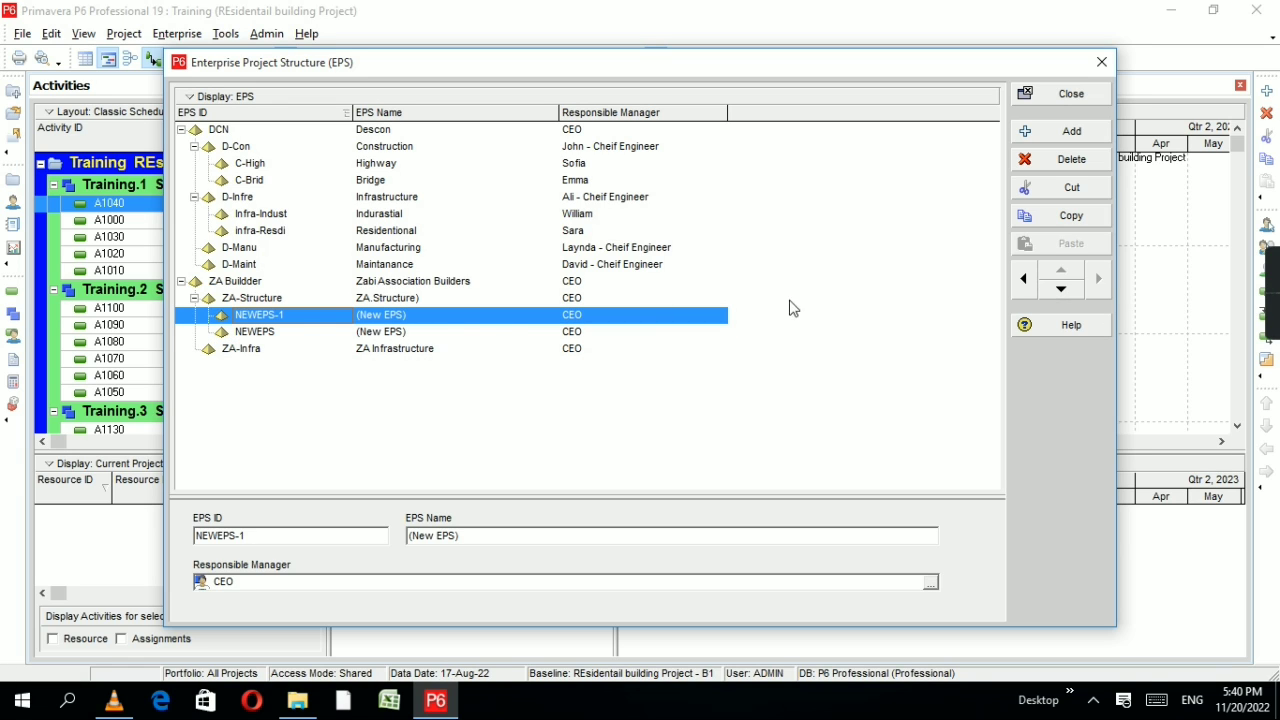
Step: Set the EPS ID of the first child under ZA-Structure to S-High w
left_click(298, 316)
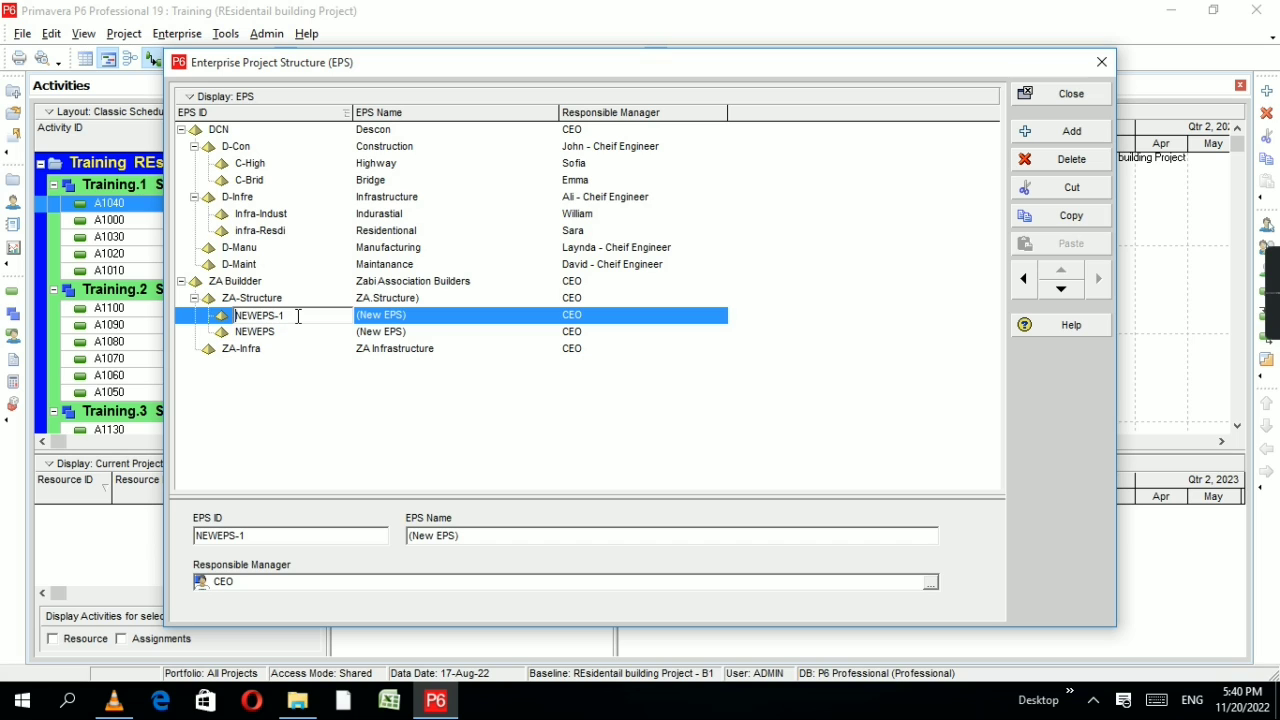
key("BackSpace")
key("BackSpace")
key("BackSpace")
key("BackSpace")
key("BackSpace")
key("BackSpace")
key("BackSpace")
key("BackSpace")
type("H")
key("BackSpace")
type("S-High w")
Step: Name the S-High w element High ways
left_click(408, 315)
key("BackSpace")
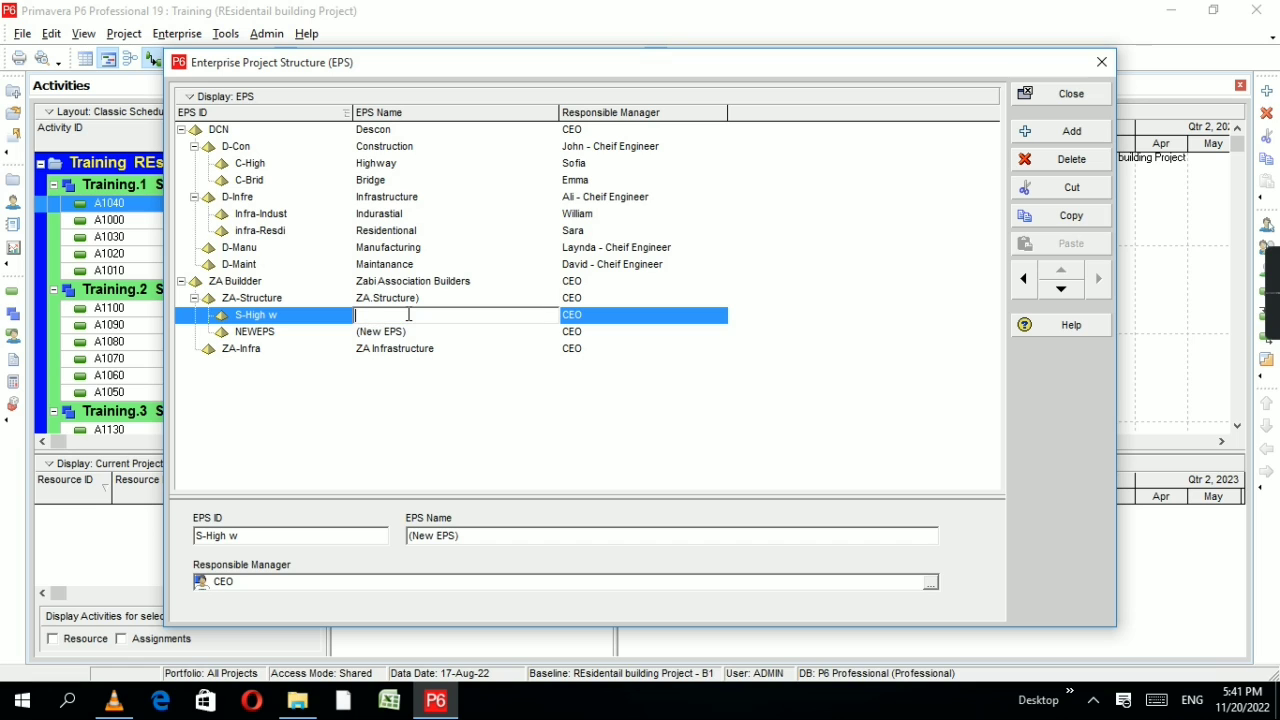
type("High ways")
Step: Set the EPS ID of the second child under ZA-Structure to s- Bri
left_click(288, 333)
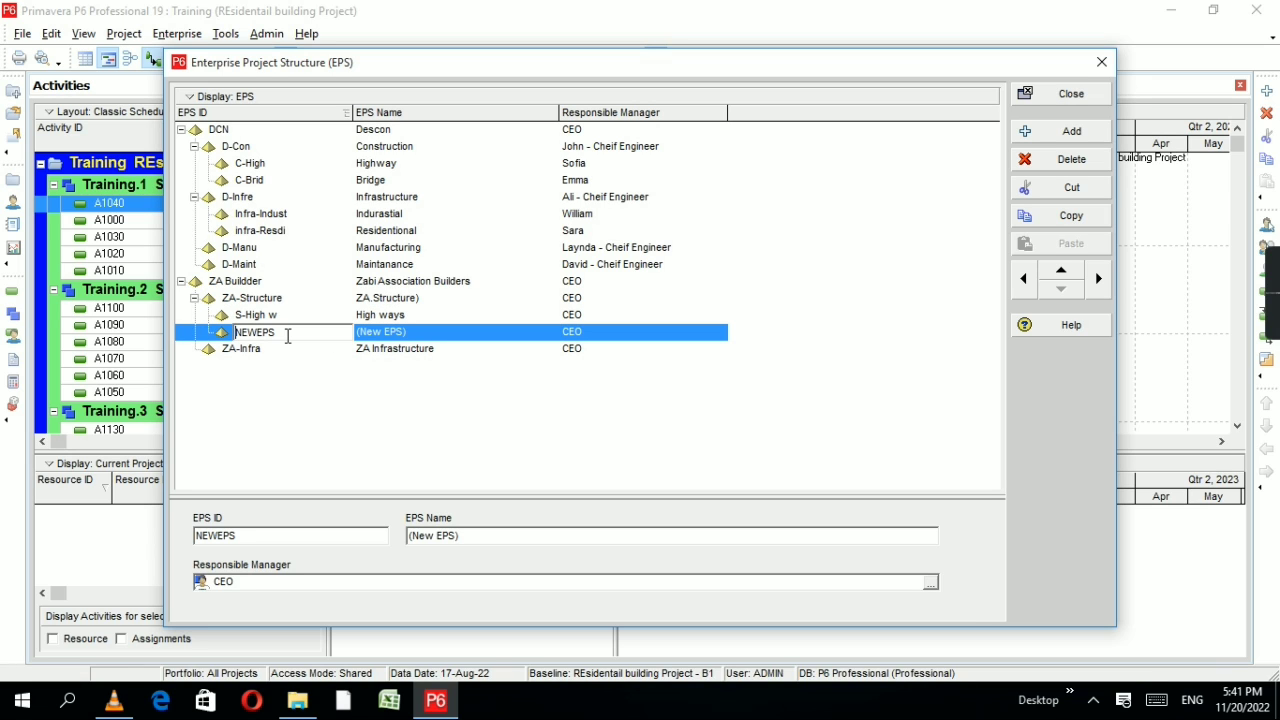
double_click(288, 333)
key("BackSpace")
type("s- Bri")
Step: Name the s- Bri element Bridge
left_click(440, 331)
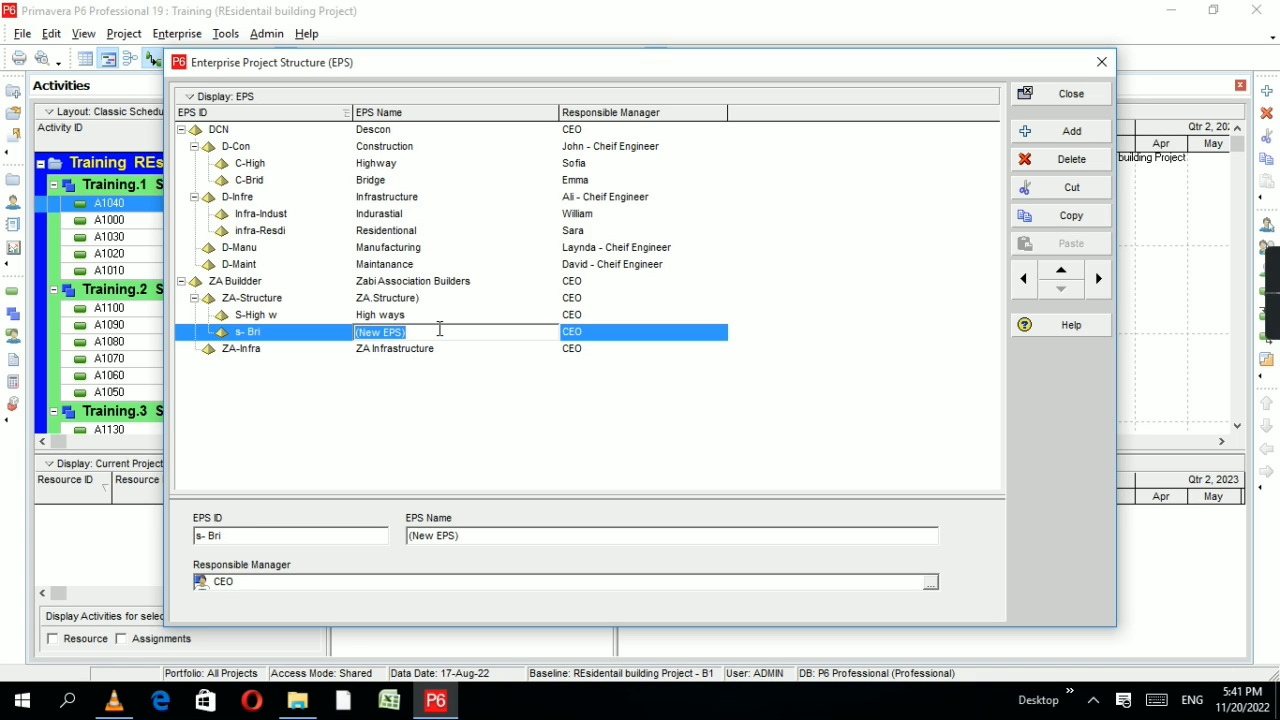
key("BackSpace")
type("G")
key("BackSpace")
type("Bridge")
key("Return")
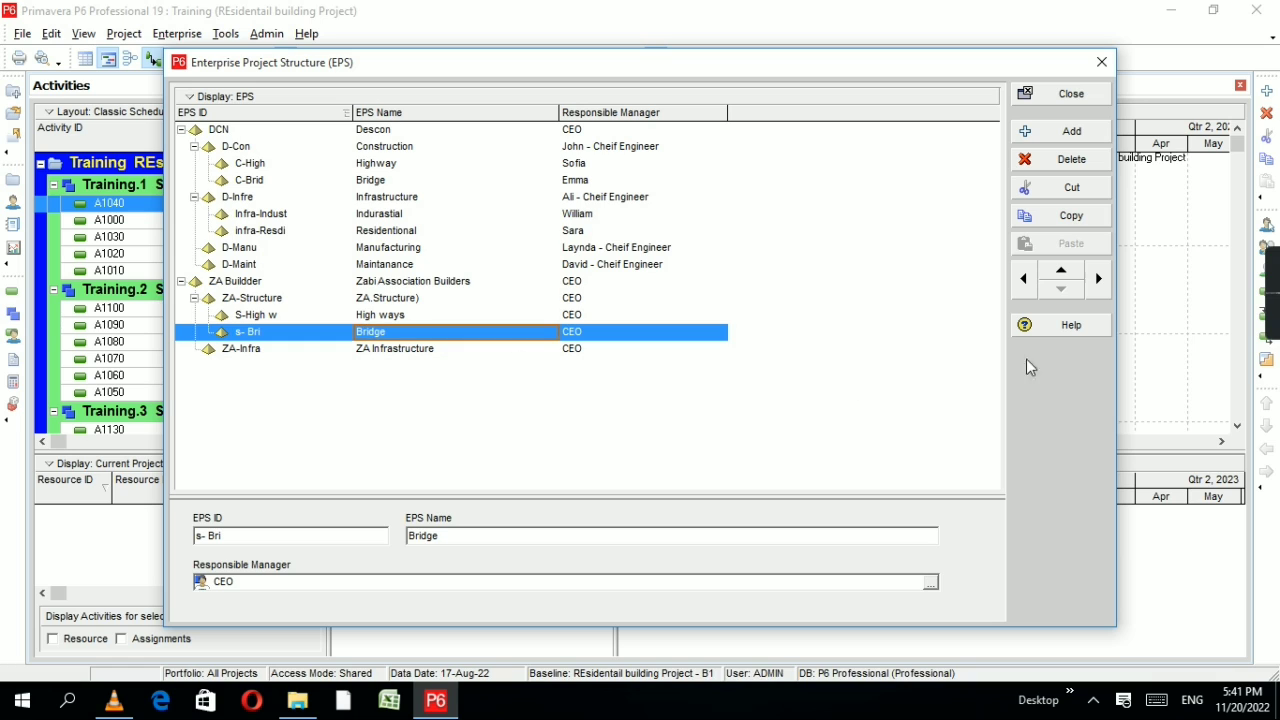
mouse_move(1268, 308)
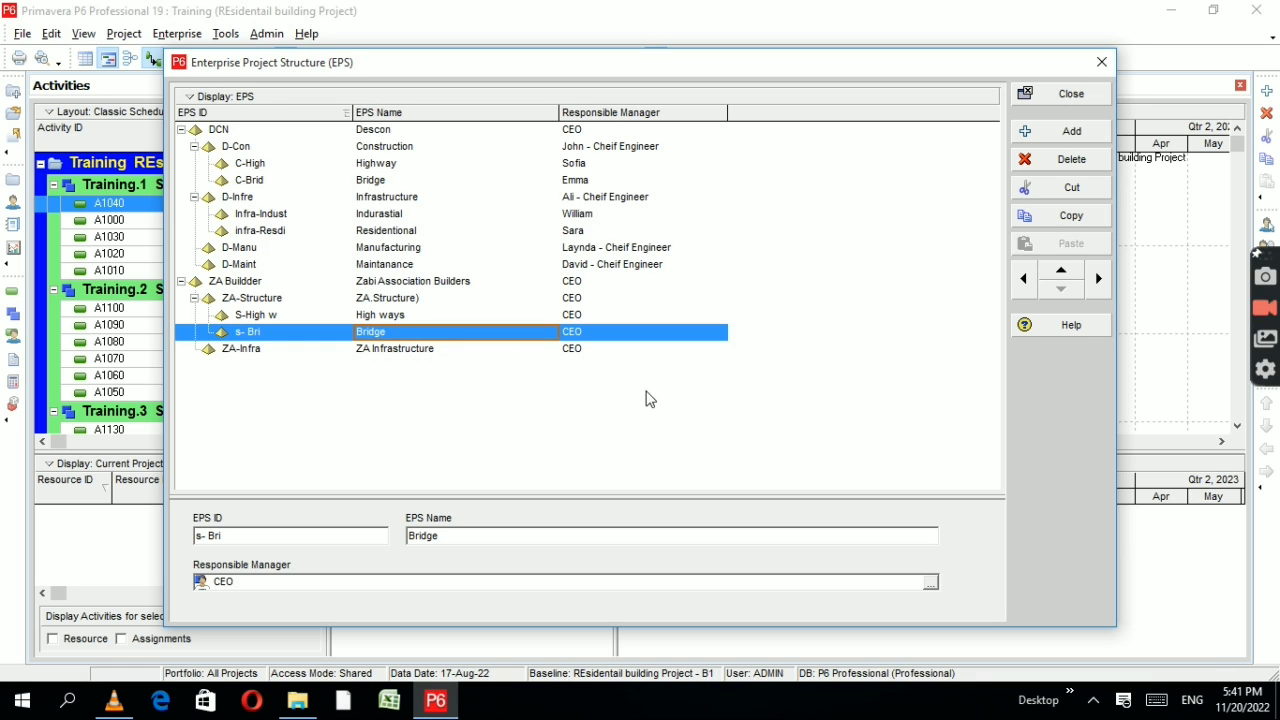
Step: Add two new EPS elements directly below ZA-Infra in the Enterprise Project Structure
left_click(293, 351)
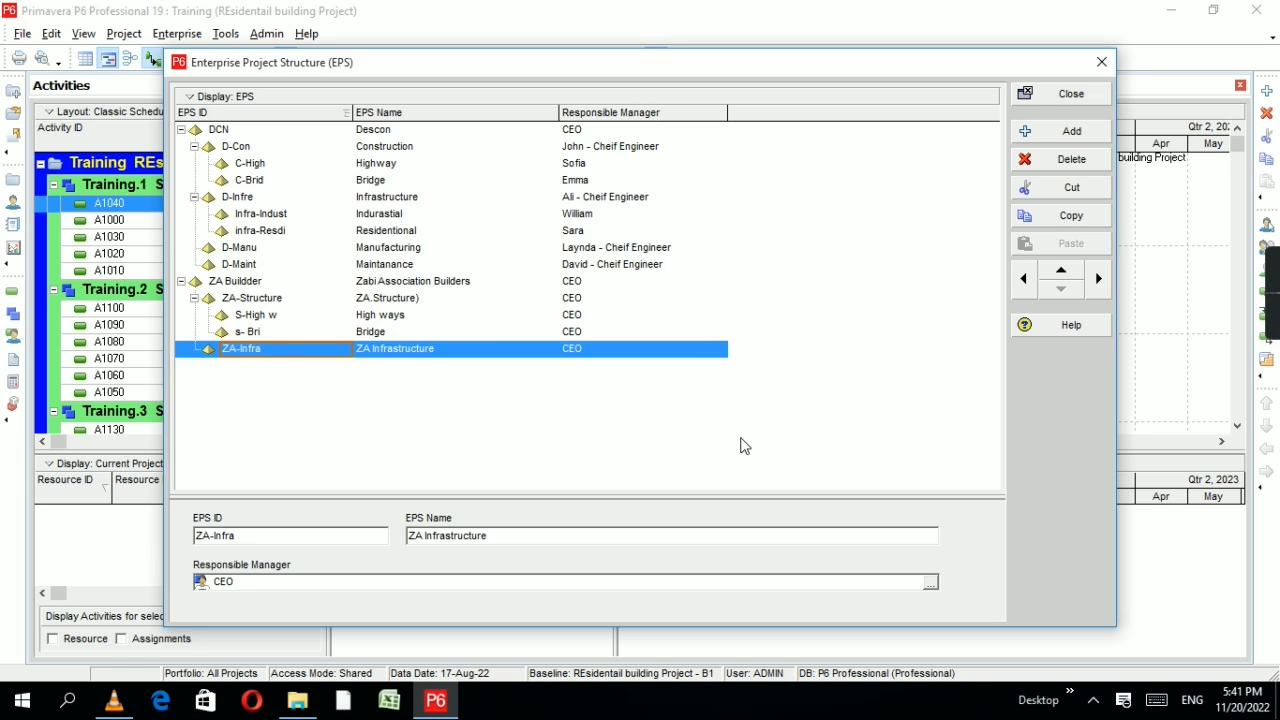
left_click(1062, 133)
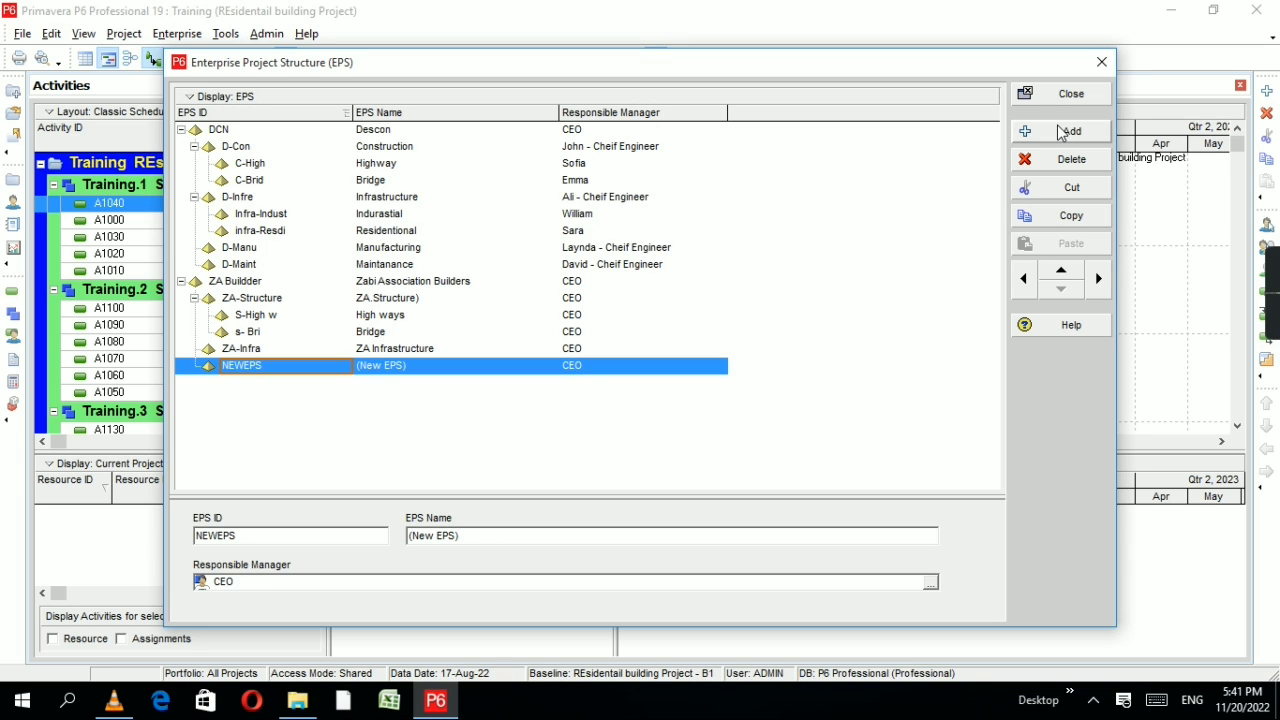
left_click(1062, 133)
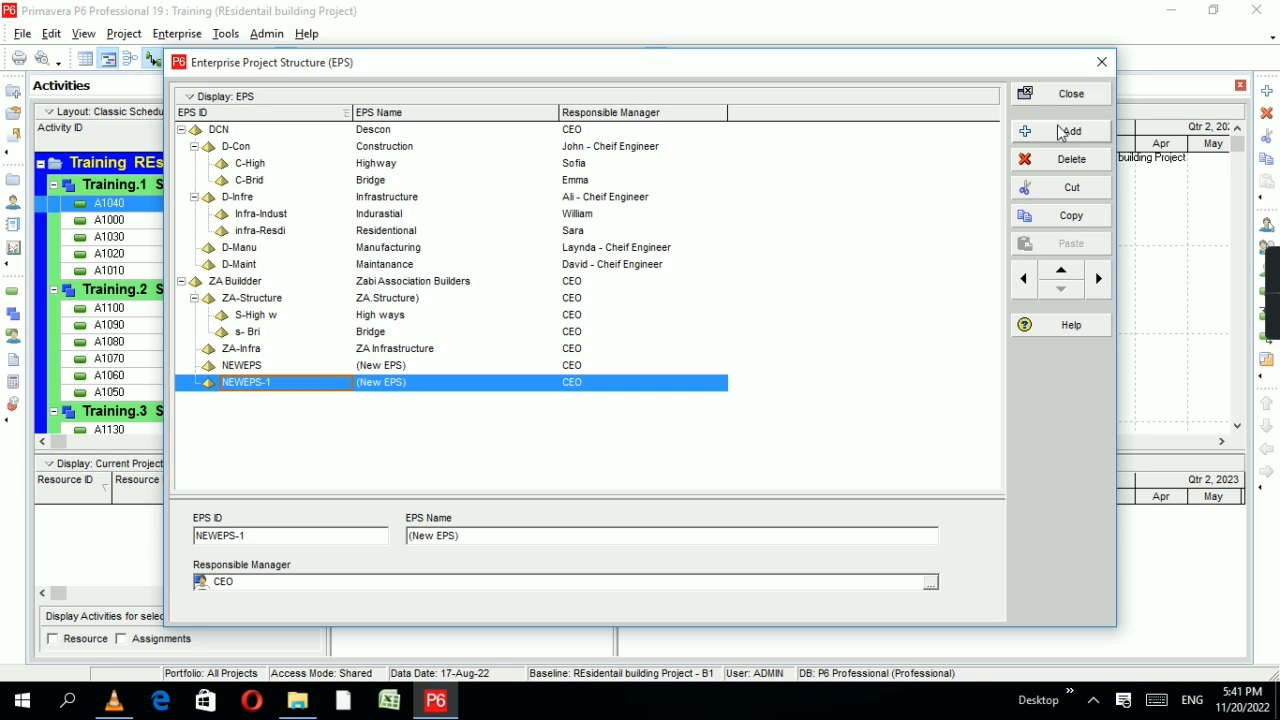
Step: Set the EPS ID of the first new element below ZA-Infra to infr.Res
left_click(310, 366)
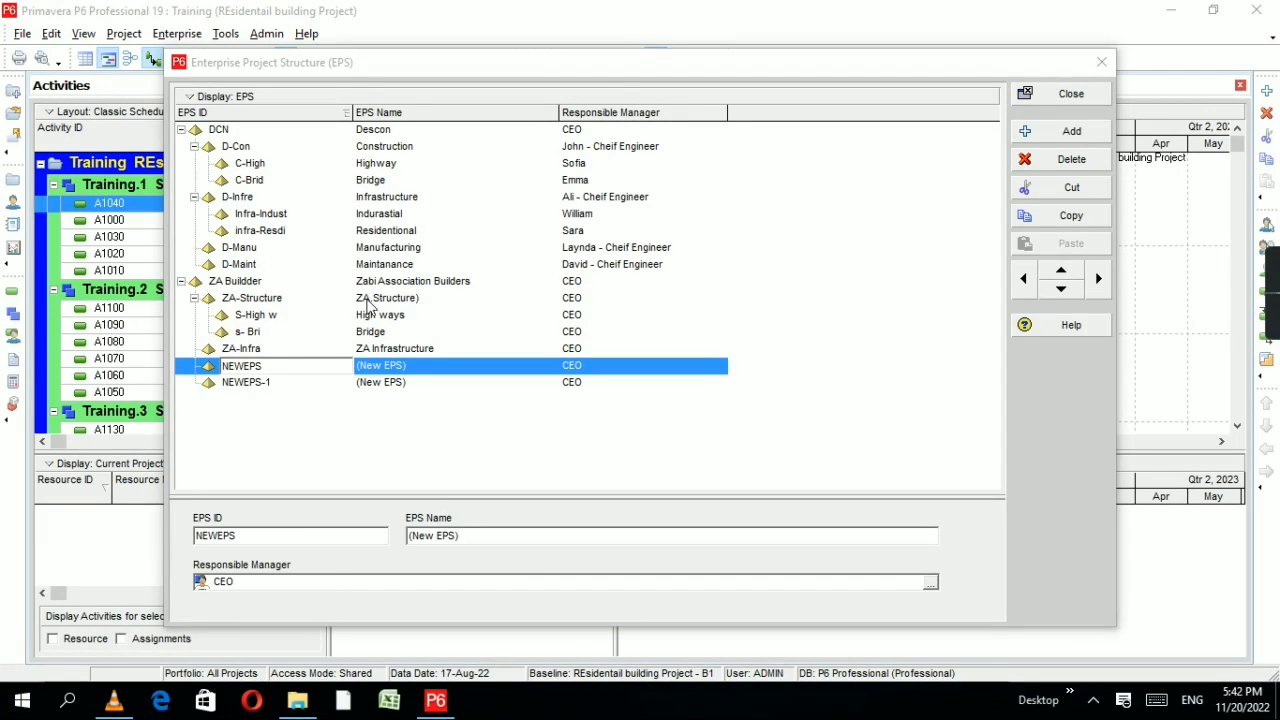
left_click(277, 366)
key("BackSpace")
key("BackSpace")
key("BackSpace")
key("BackSpace")
key("BackSpace")
key("BackSpace")
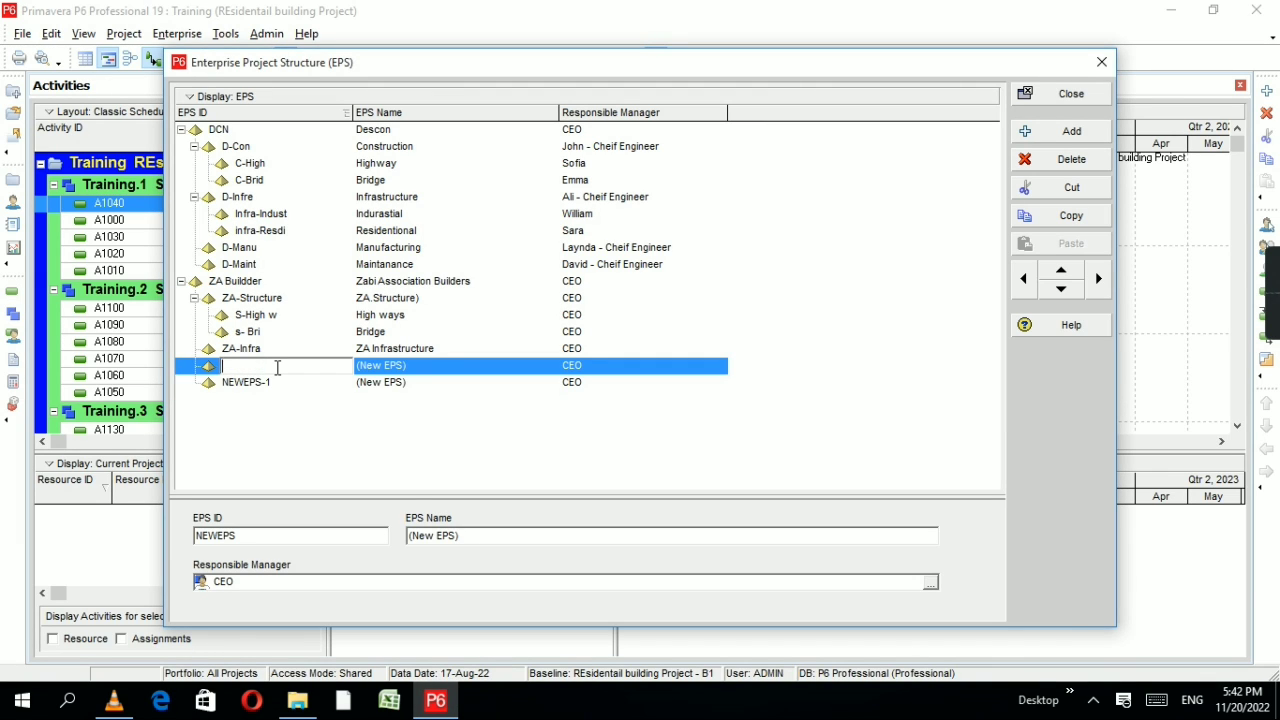
type("infr.Res")
Step: Name the infr.Res element Resident Building
left_click(428, 366)
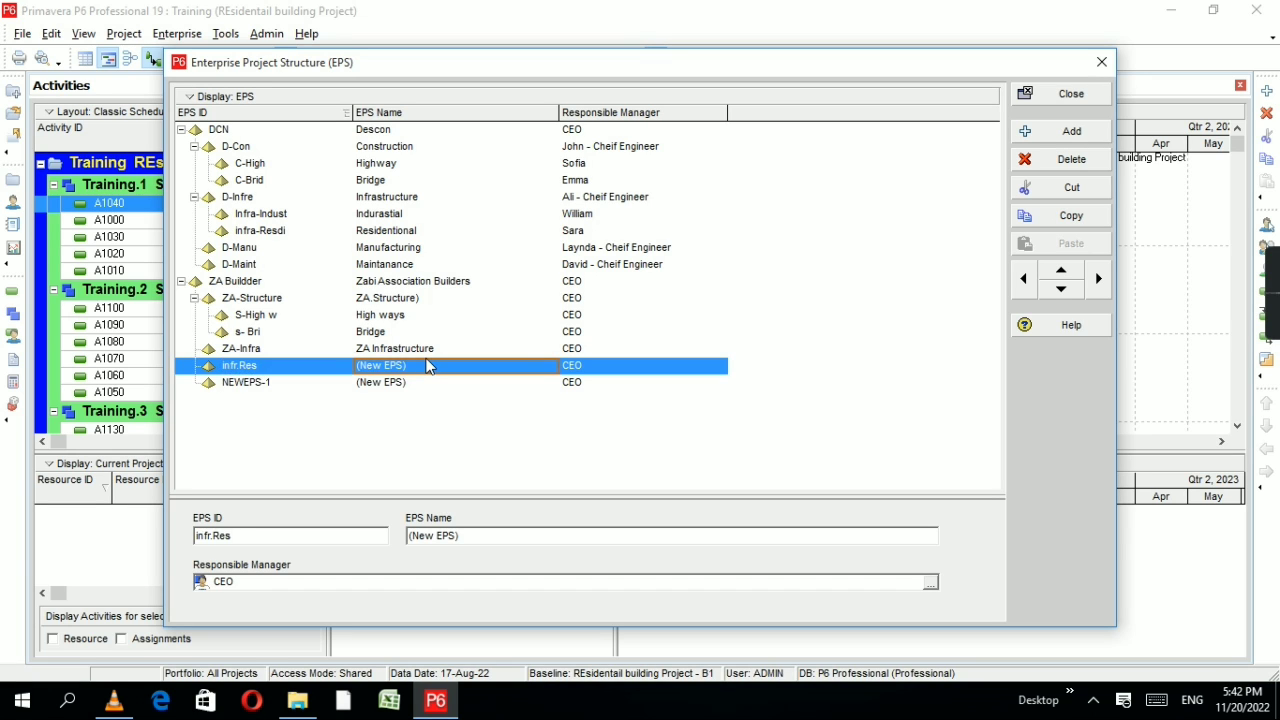
left_click(428, 366)
key("BackSpace")
type("R")
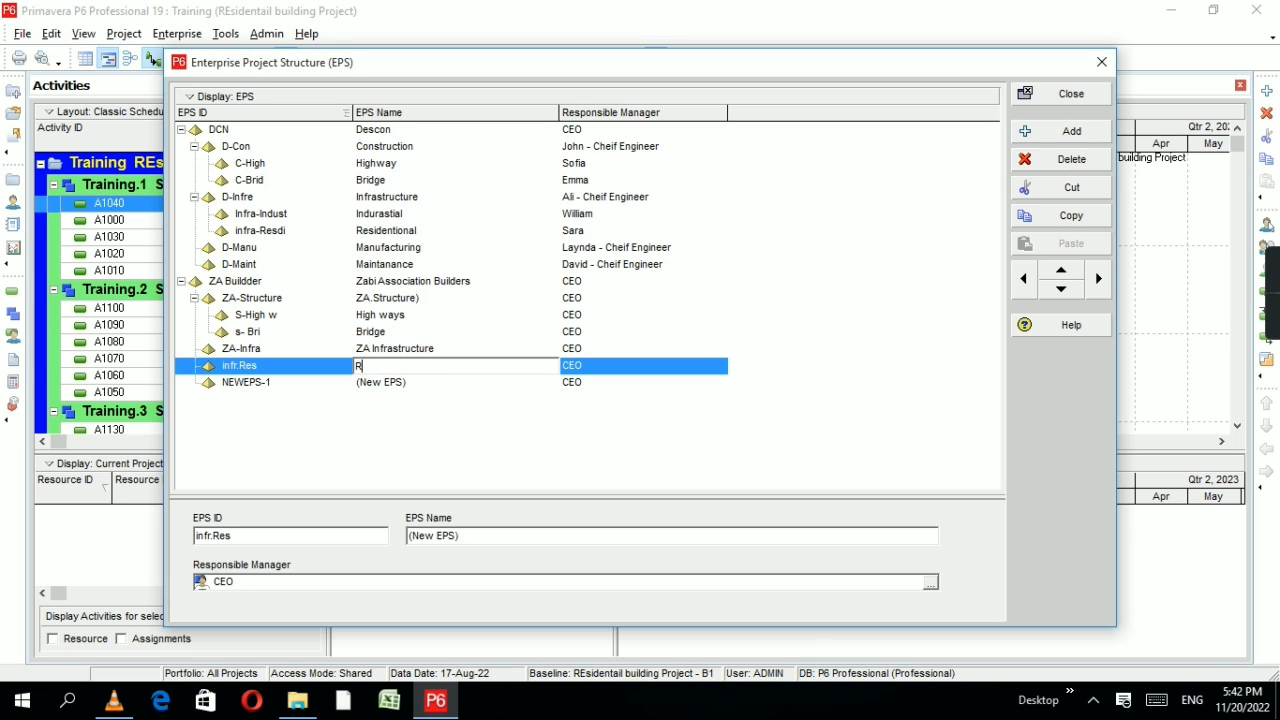
type("esident Building")
Step: Set the EPS ID of the remaining new element to infr.Ind
left_click(256, 386)
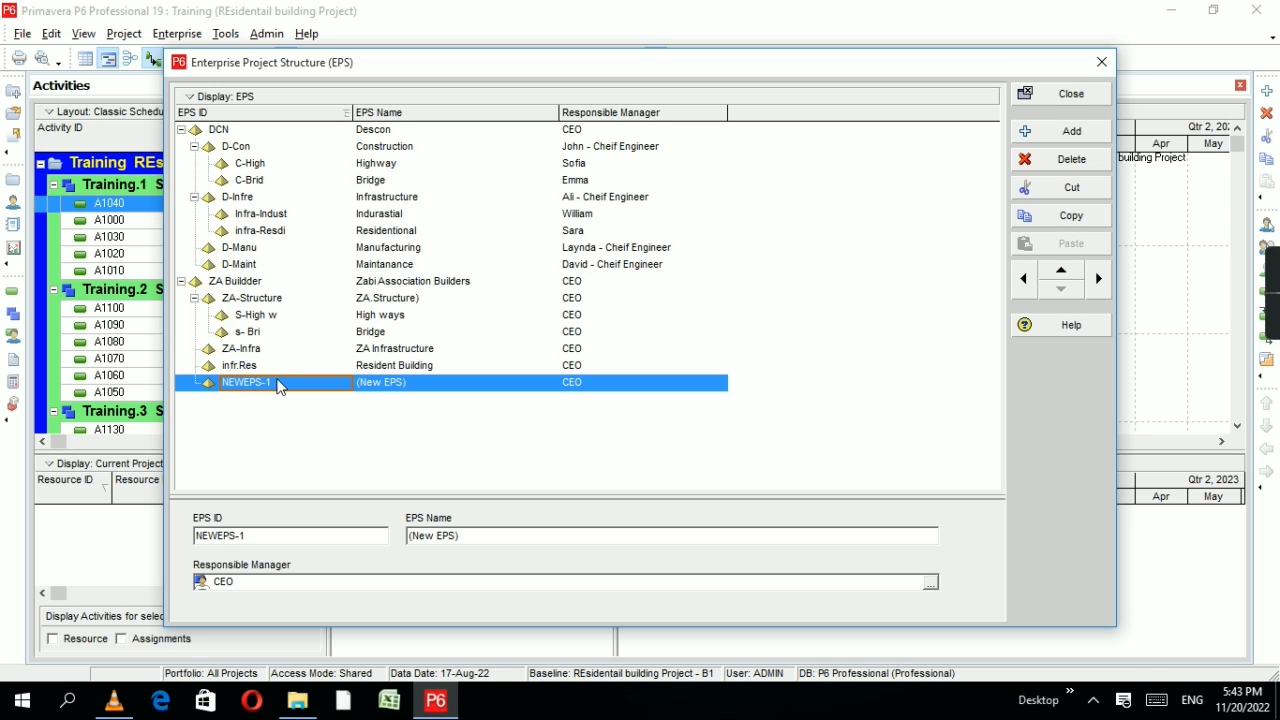
left_click(289, 381)
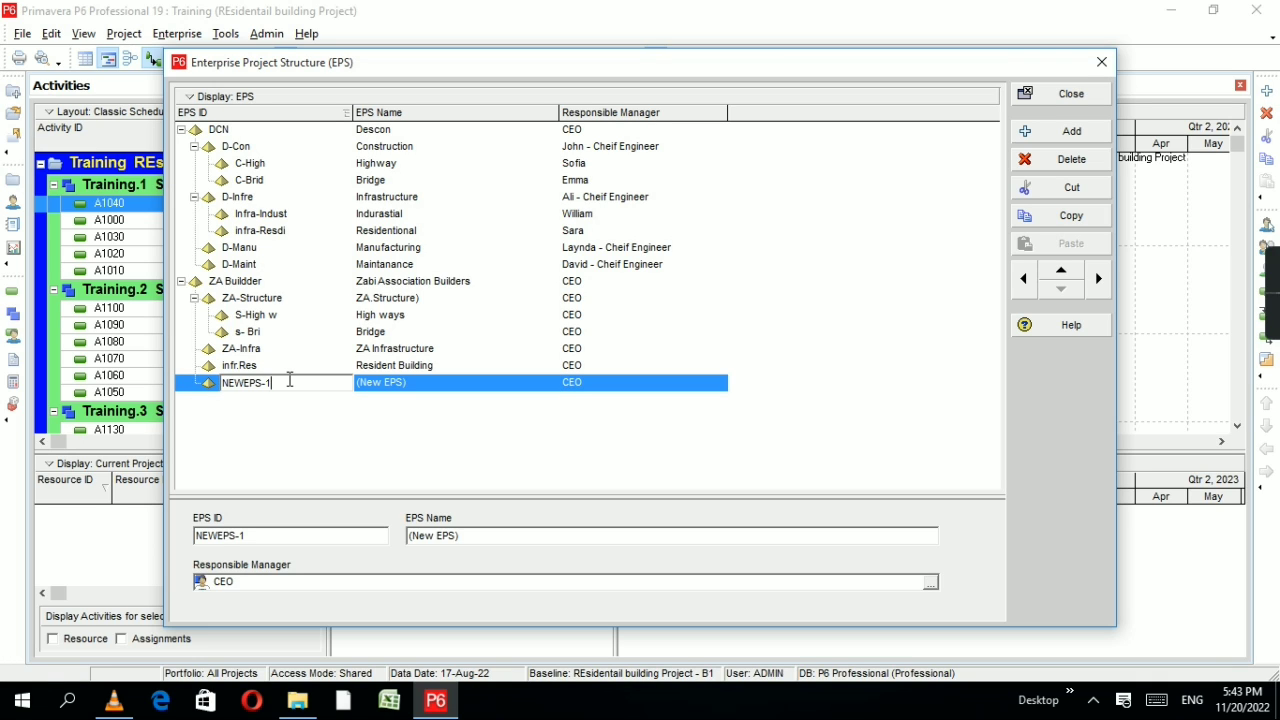
key("BackSpace")
key("BackSpace")
key("BackSpace")
key("BackSpace")
key("BackSpace")
key("BackSpace")
key("BackSpace")
key("BackSpace")
type("infr.Ind")
Step: Name the infr.Ind element Indrustial building
left_click(427, 389)
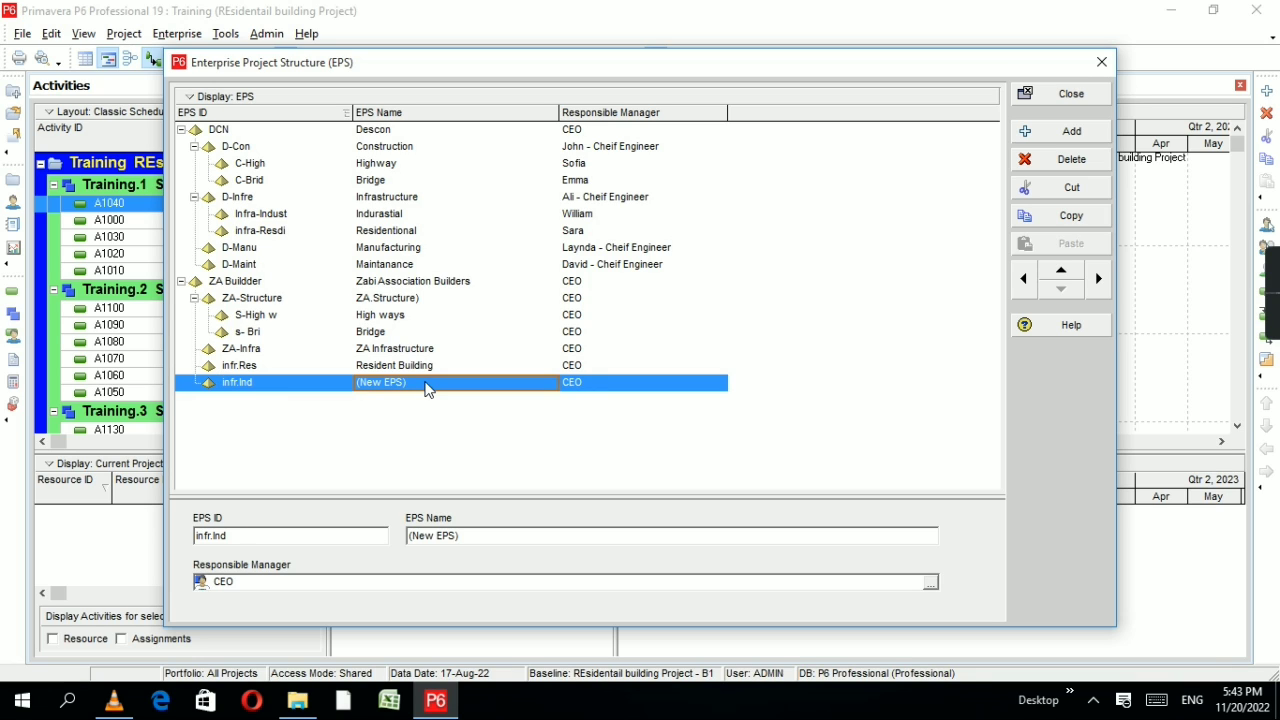
left_click(427, 389)
left_click(427, 389)
key("BackSpace")
key("BackSpace")
key("BackSpace")
key("BackSpace")
key("BackSpace")
key("BackSpace")
key("BackSpace")
key("BackSpace")
key("BackSpace")
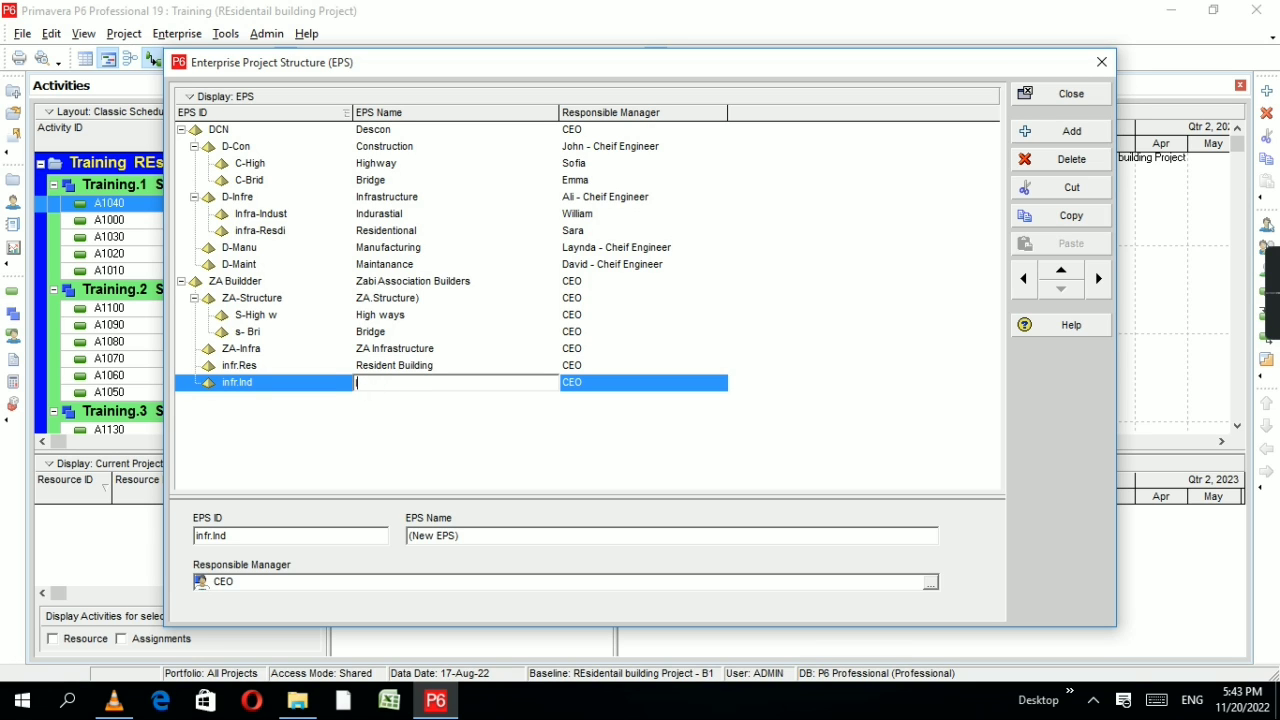
type("Indrustial building")
Step: Indent the infr.Res and infr.Ind elements one level so they become children of ZA-Infra
left_click(266, 367)
left_click(1098, 279)
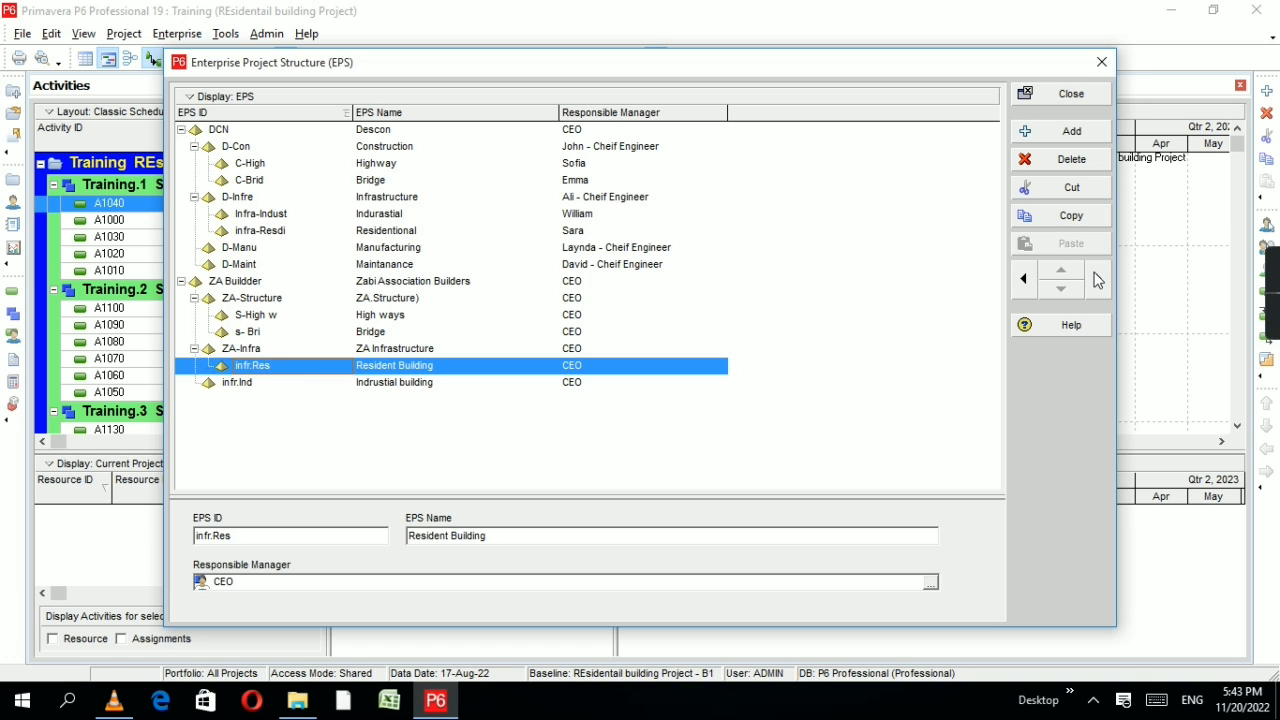
left_click(270, 383)
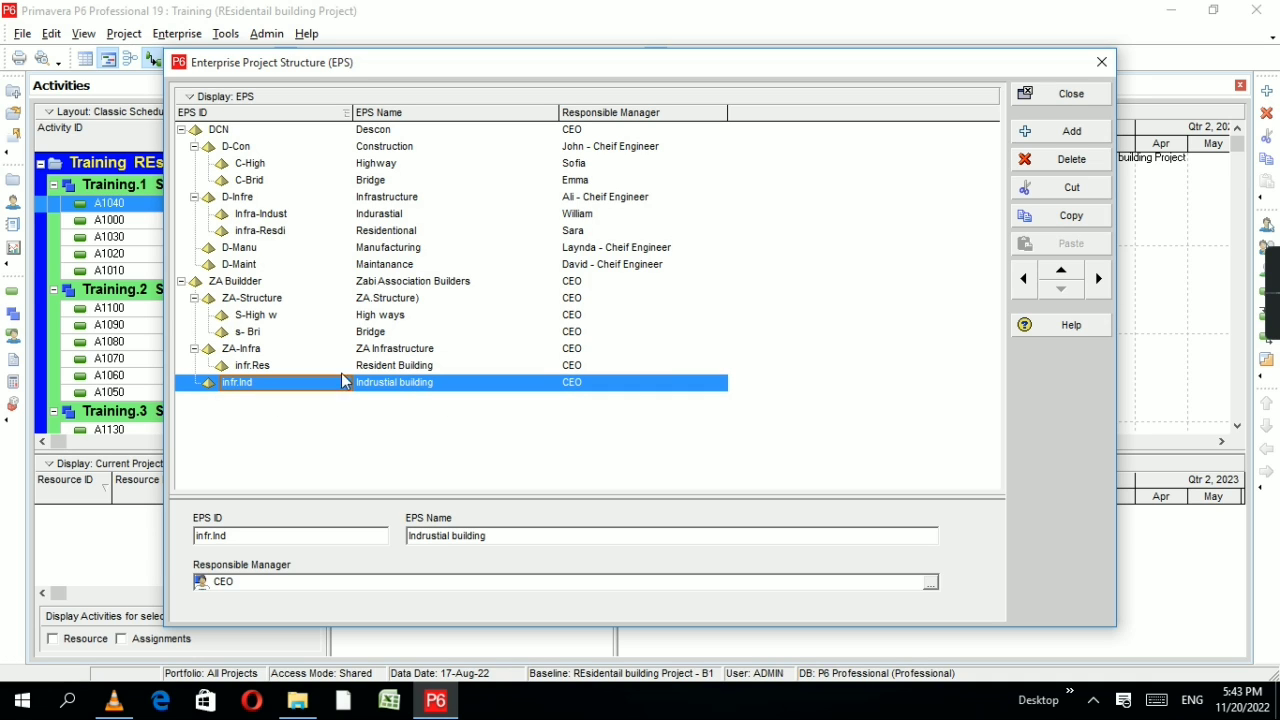
left_click(1099, 282)
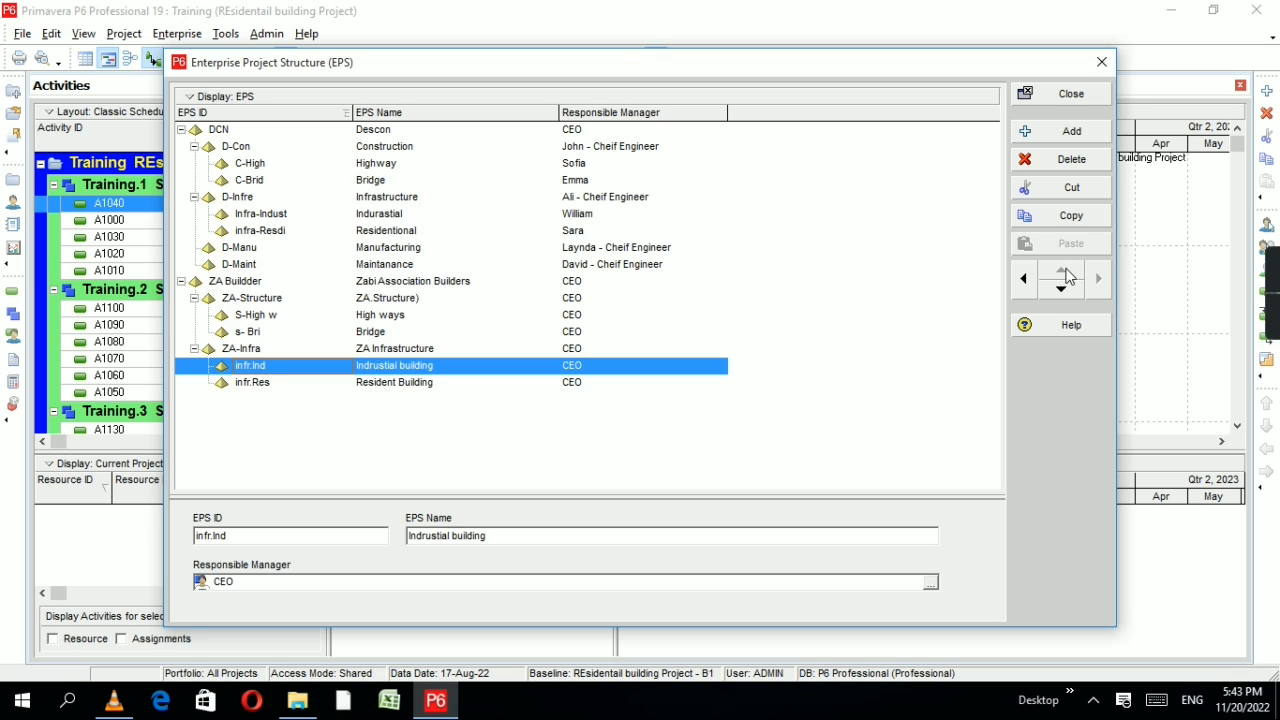
Step: Move the ZA Buildder branch above DCN, then display the EPS as a chart and close it
left_click(290, 284)
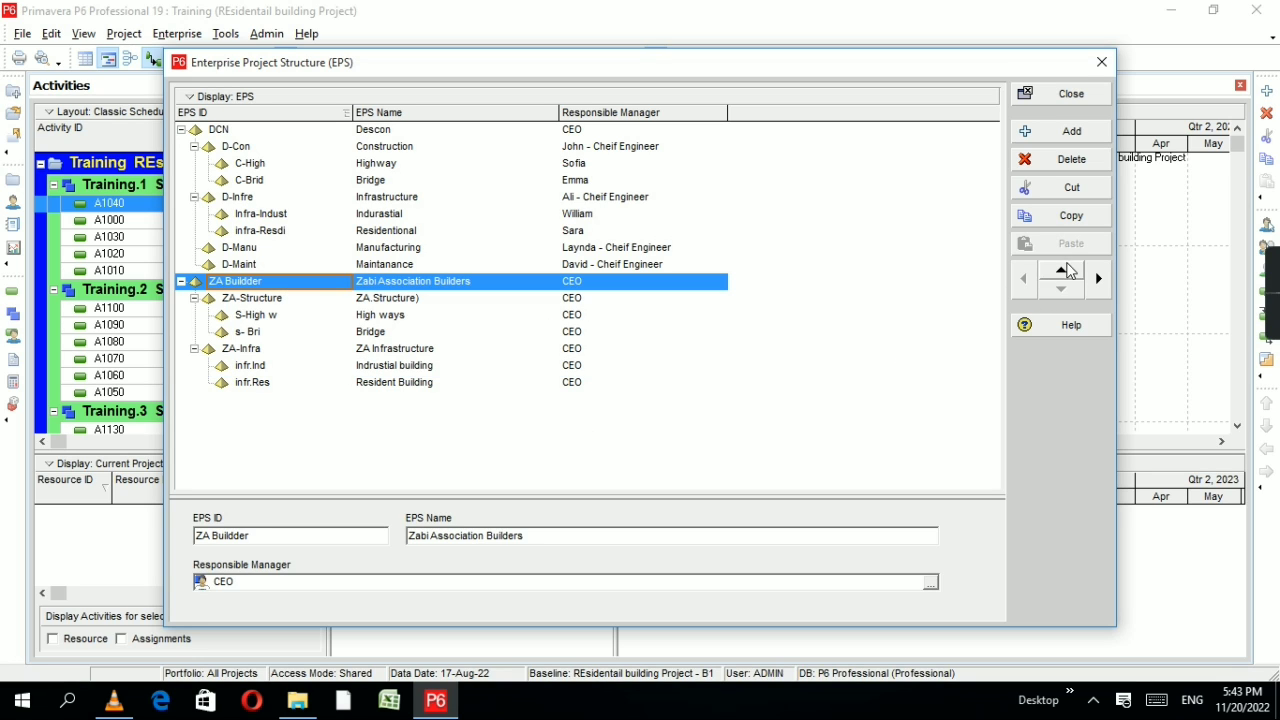
left_click(1062, 270)
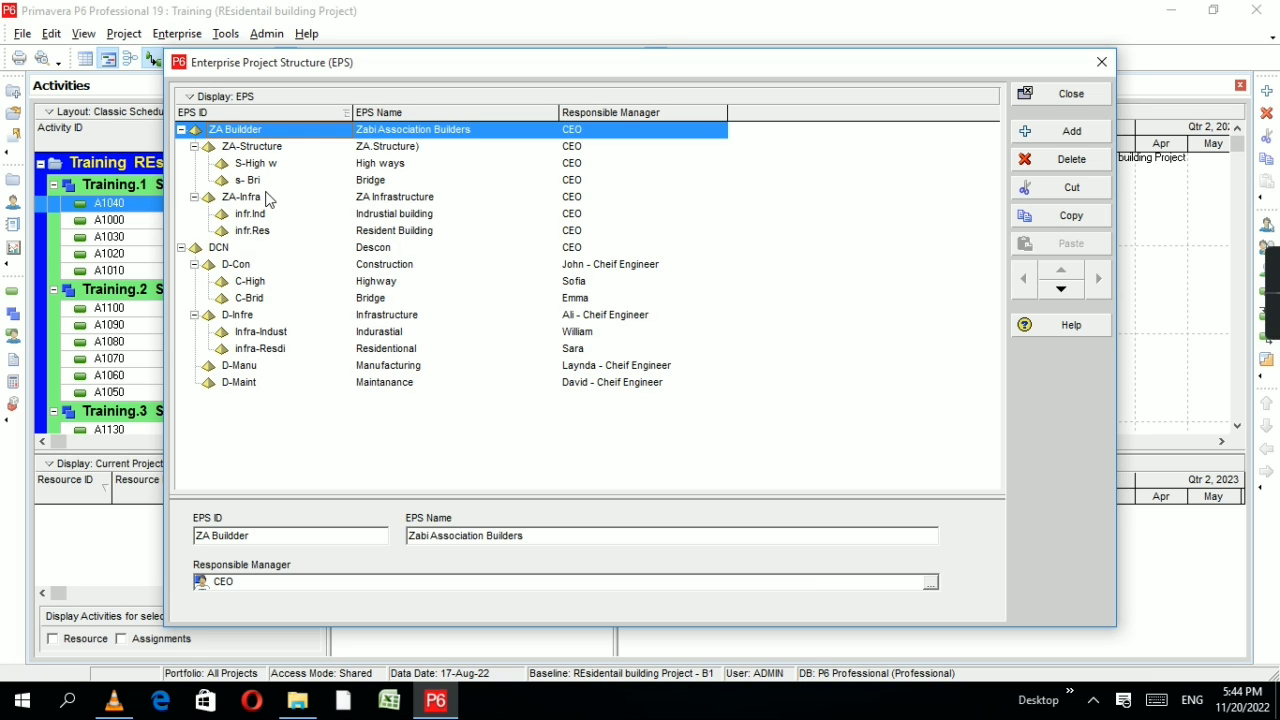
left_click(240, 98)
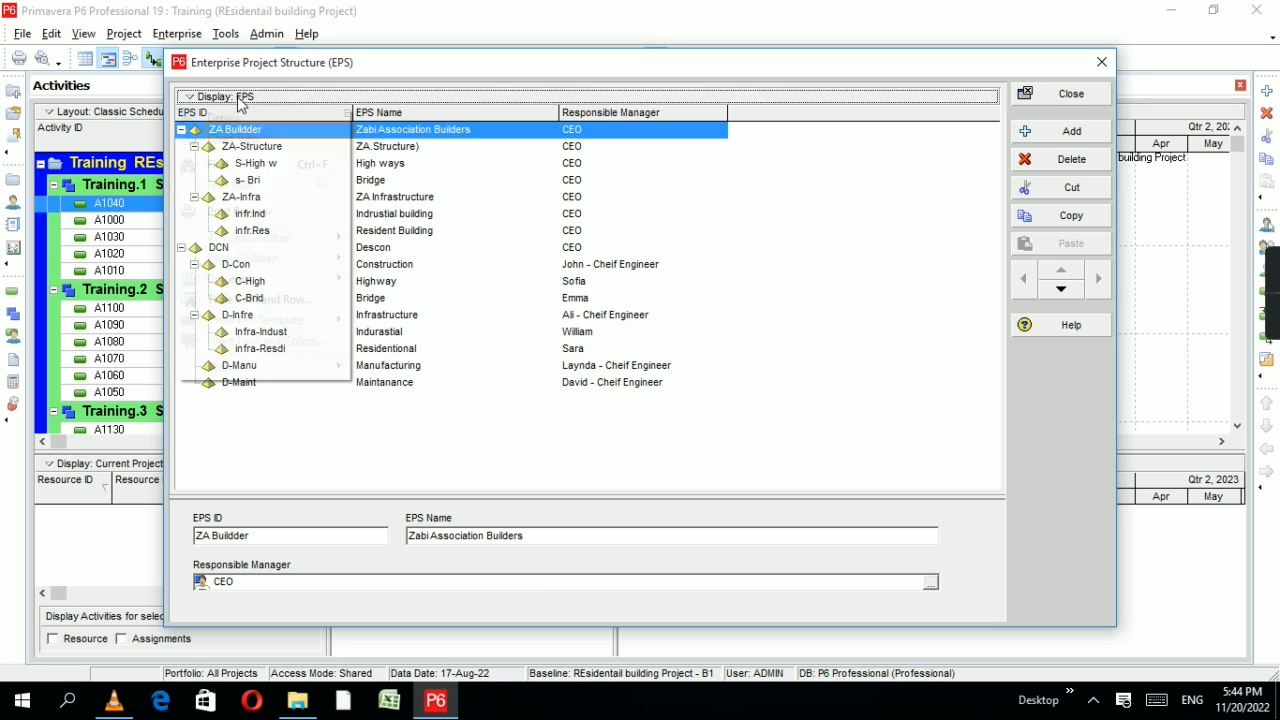
left_click(234, 140)
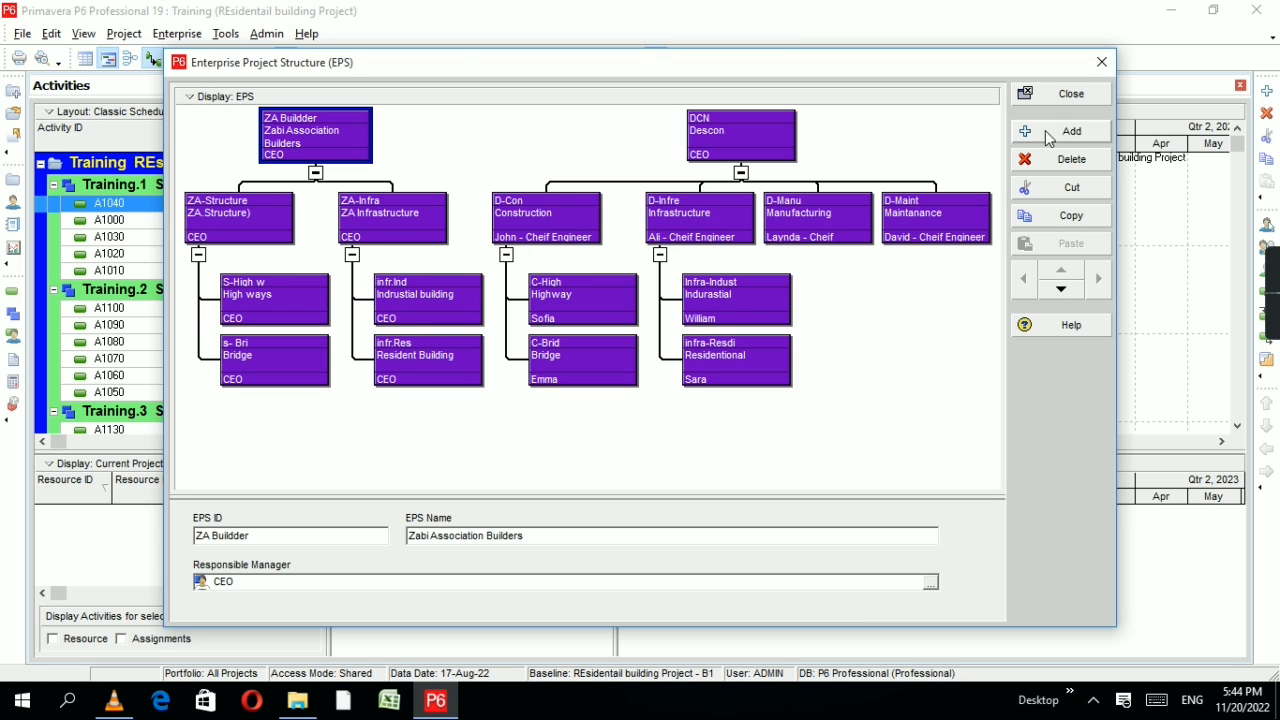
left_click(1052, 97)
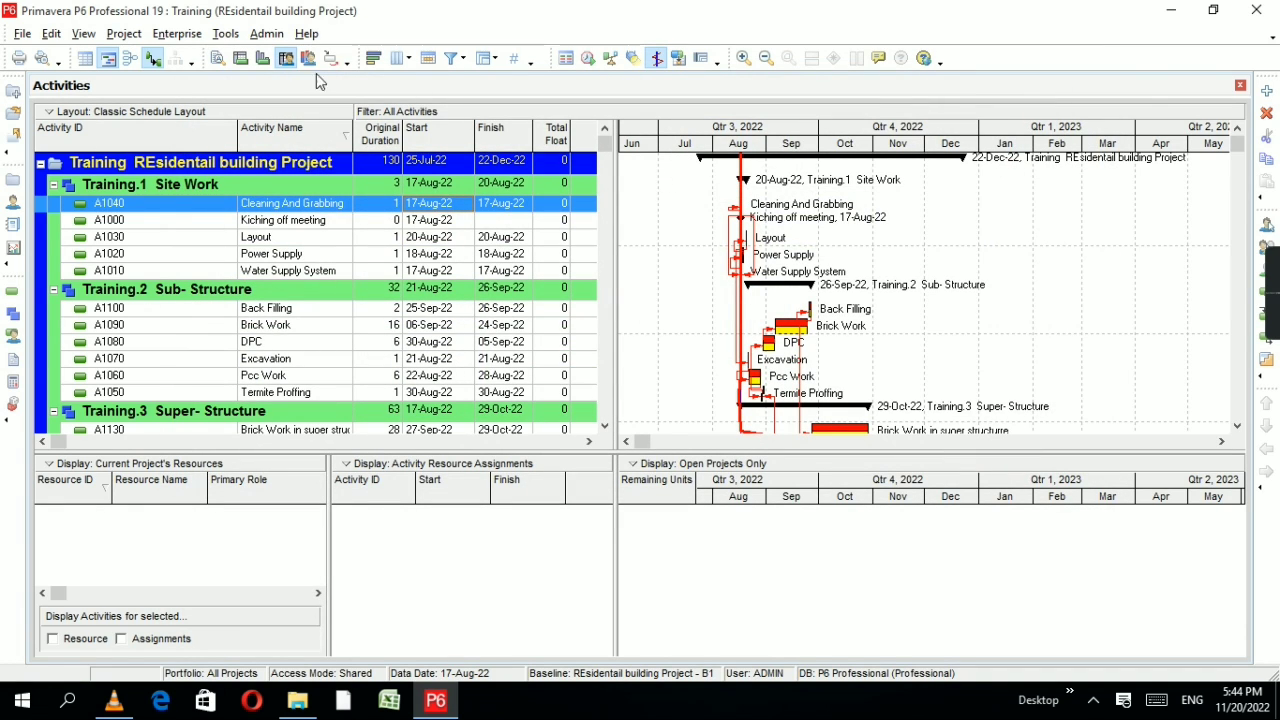
Step: Add a new element under CEO in the Organizational Breakdown Structure and move it down below the two chief engineer branches that have children
left_click(187, 36)
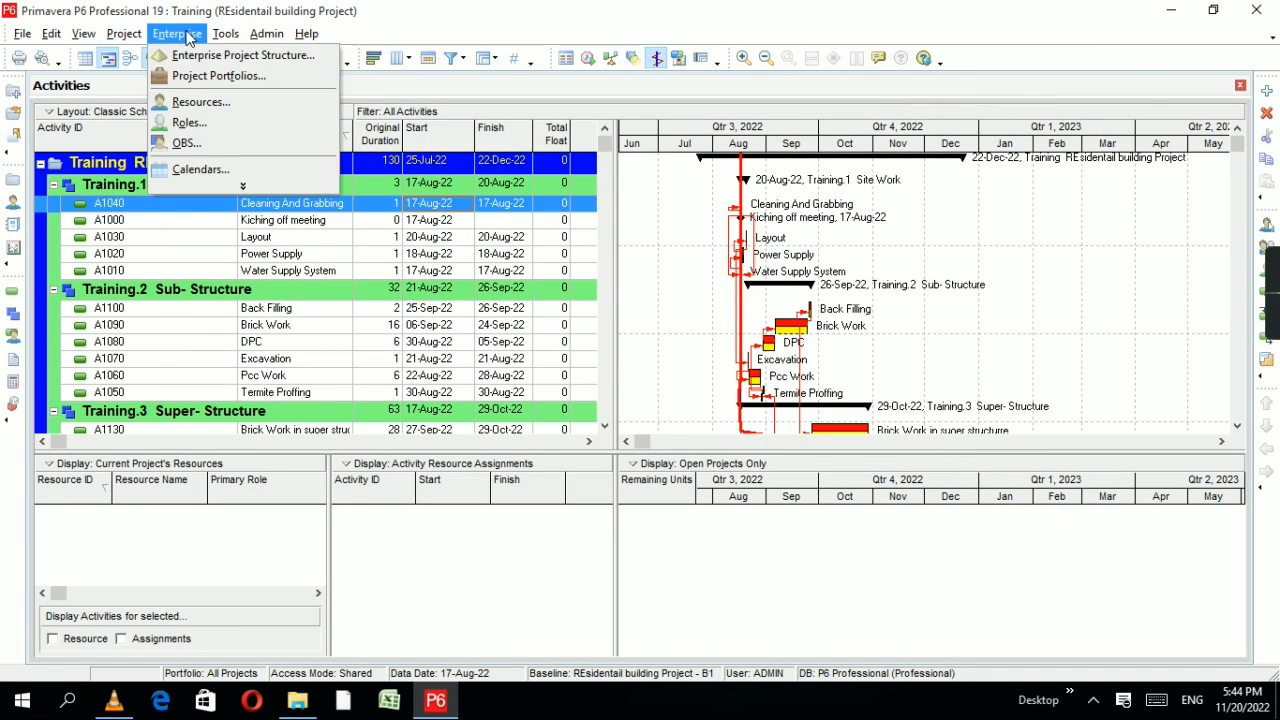
left_click(209, 142)
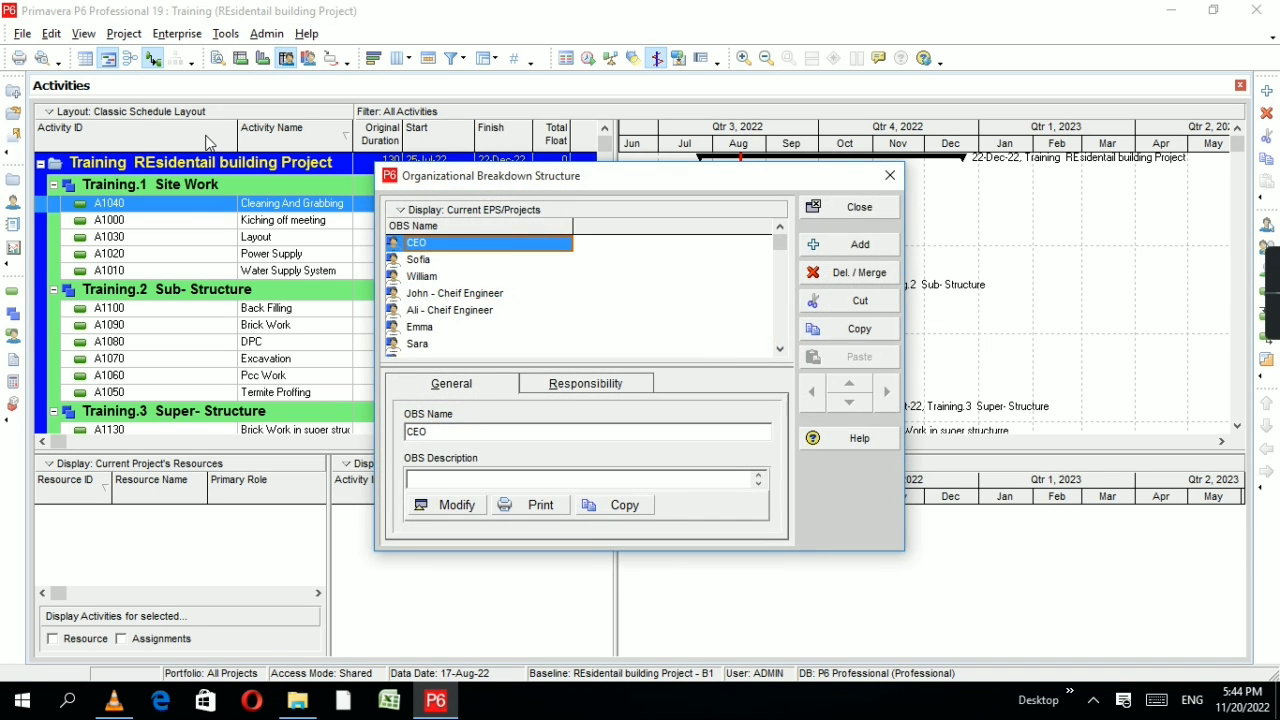
left_click(830, 252)
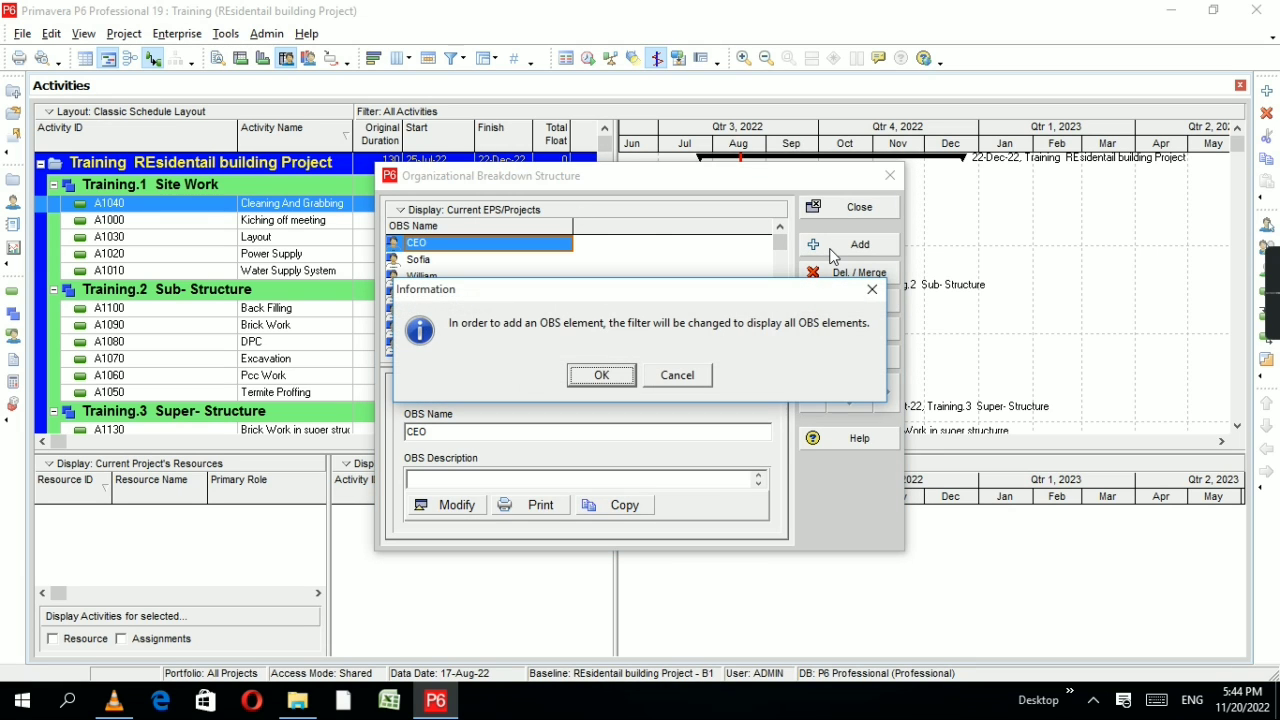
left_click(601, 376)
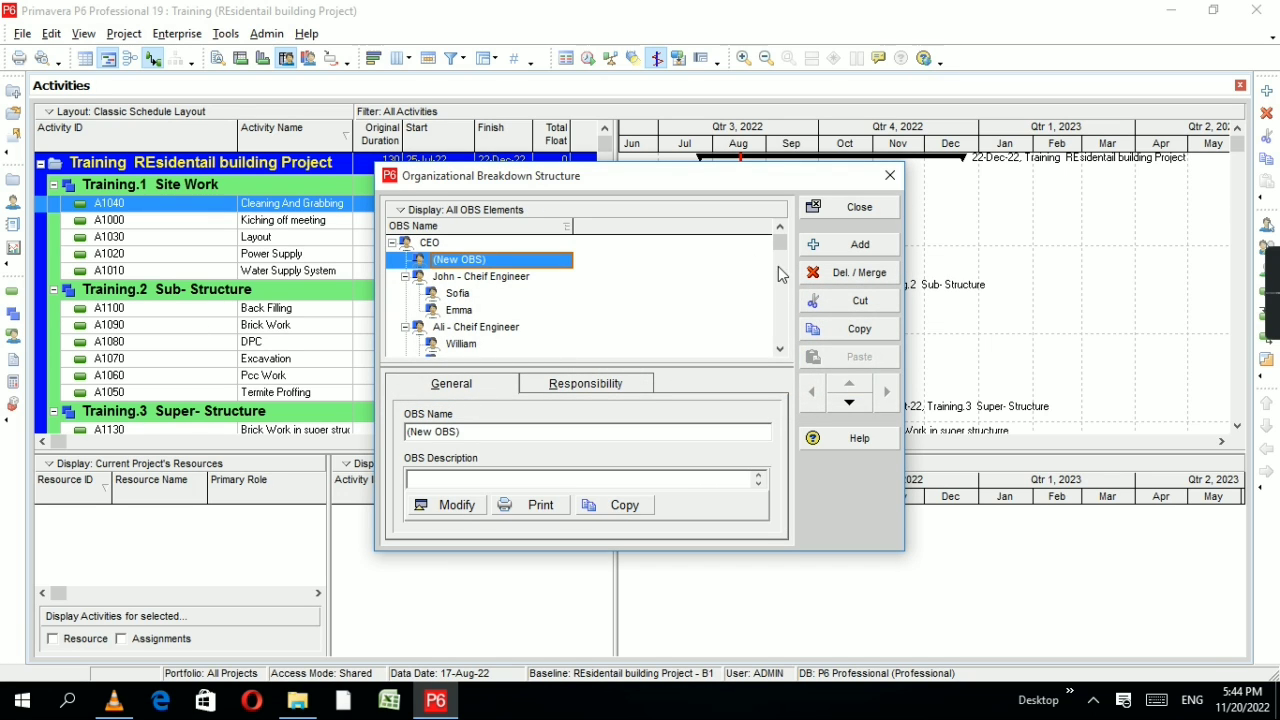
left_click(849, 402)
left_click(849, 402)
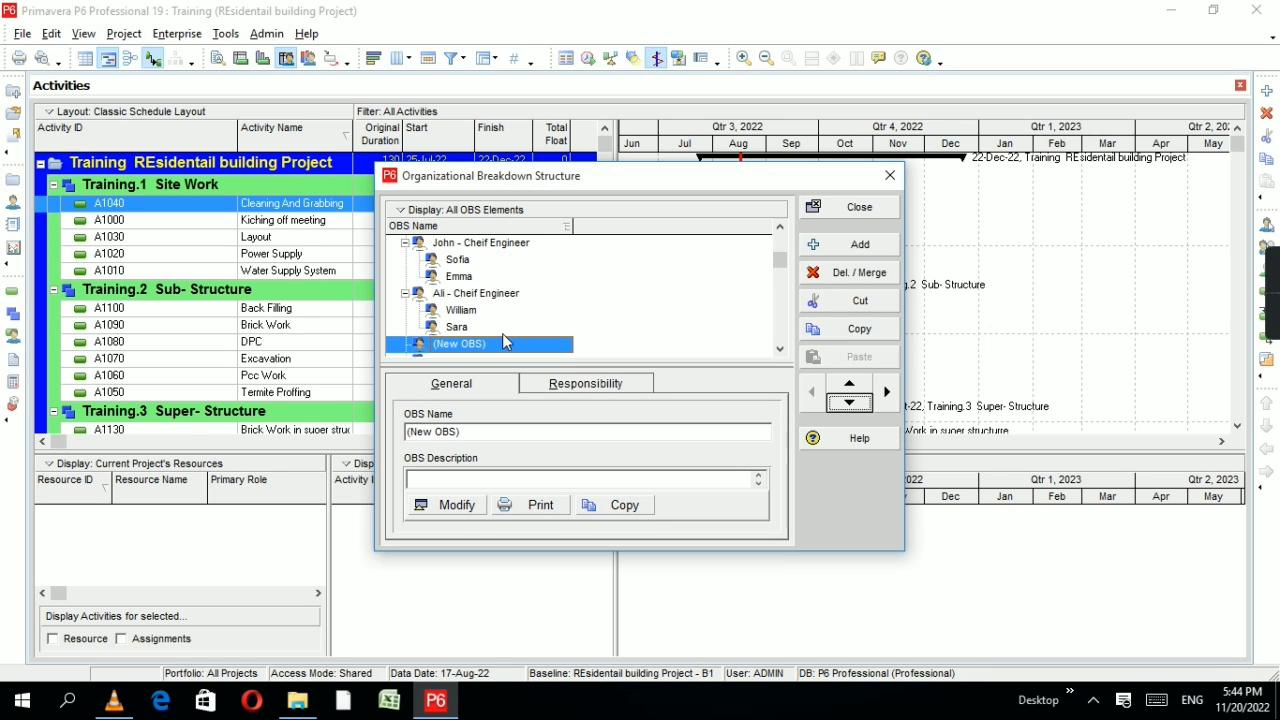
left_click(885, 394)
left_click(811, 394)
Step: Clear the new OBS element's name for renaming and try to move the element up the hierarchy
left_click(506, 345)
key("BackSpace")
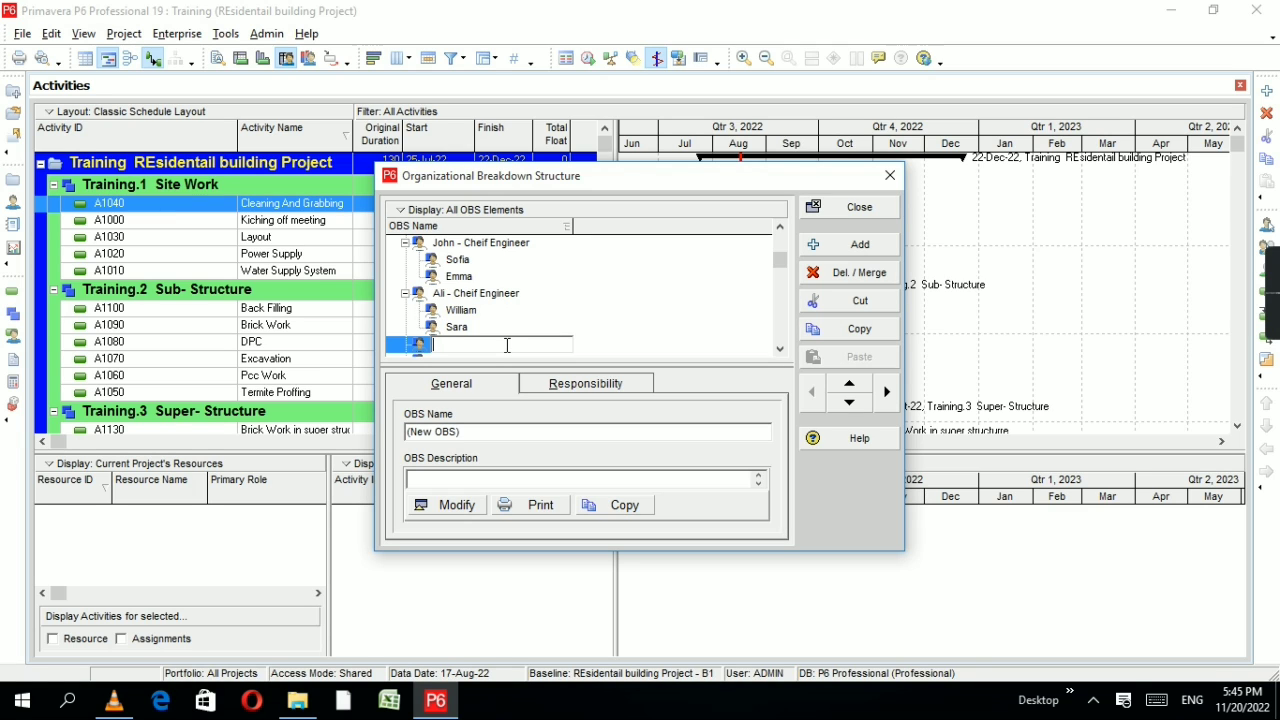
left_click(847, 384)
left_click(847, 388)
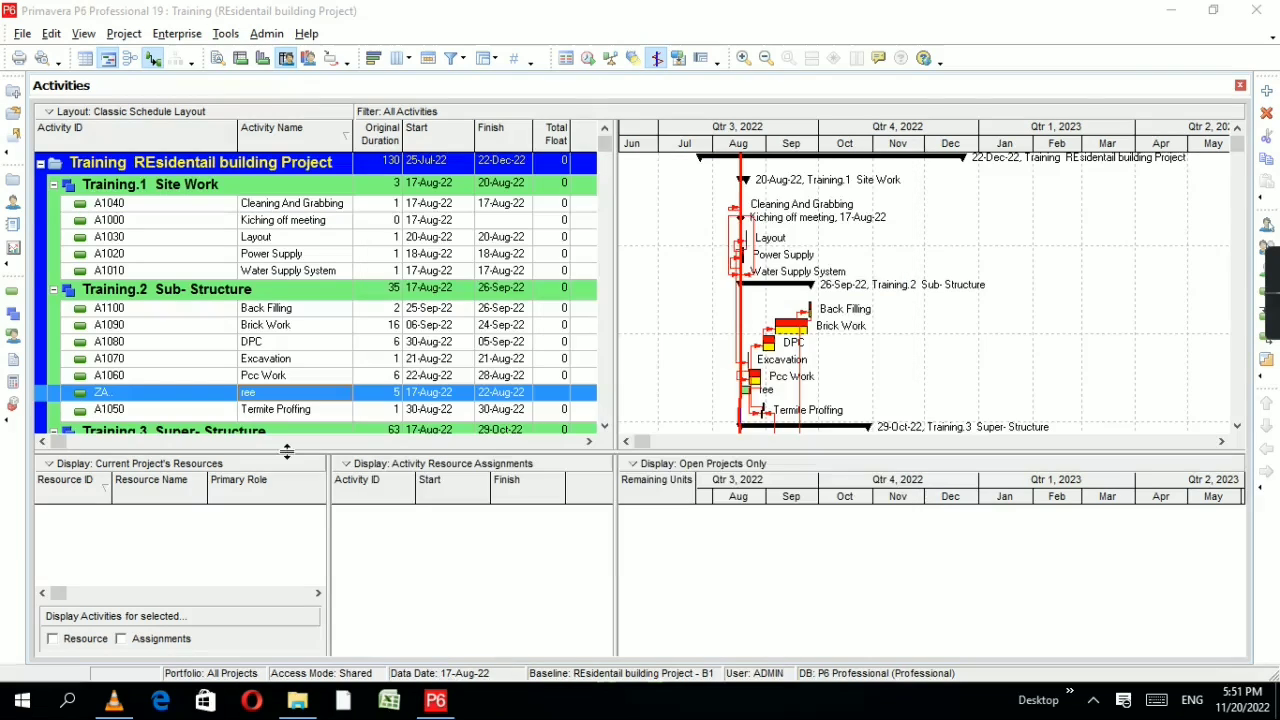
Step: Reopen the Organizational Breakdown Structure, examine its elements in table view, and close it
left_click(175, 36)
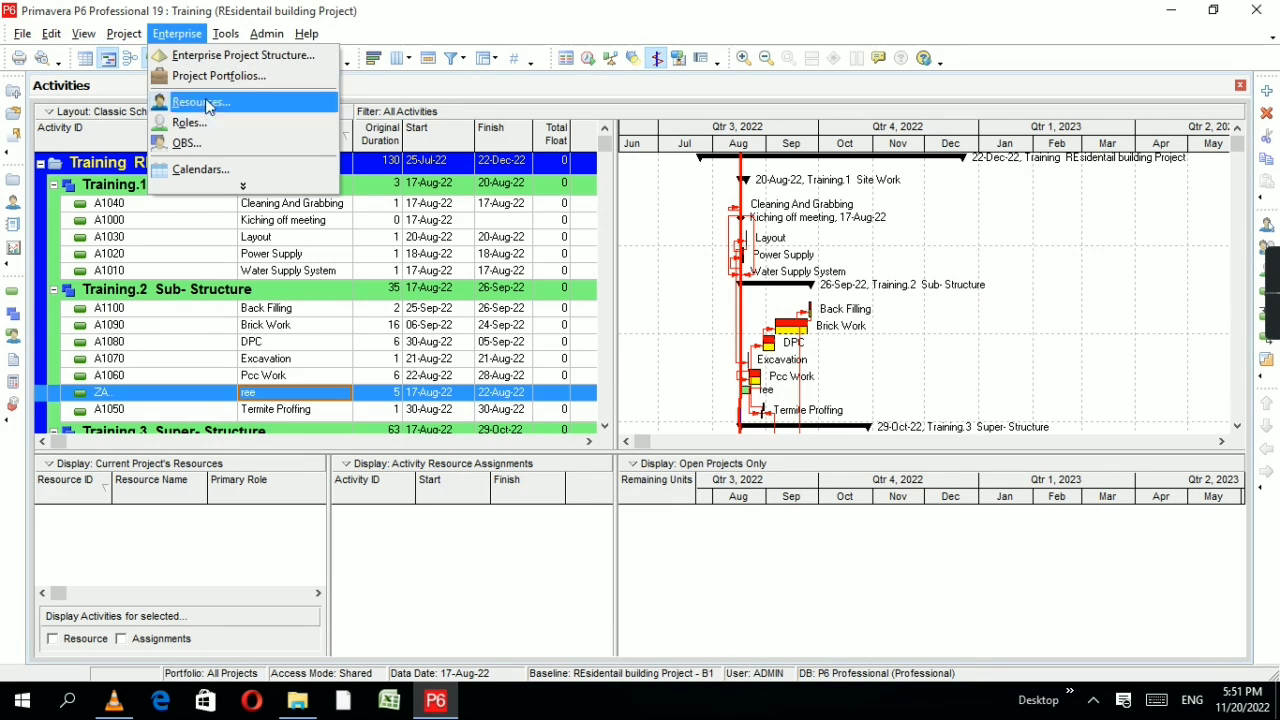
left_click(190, 143)
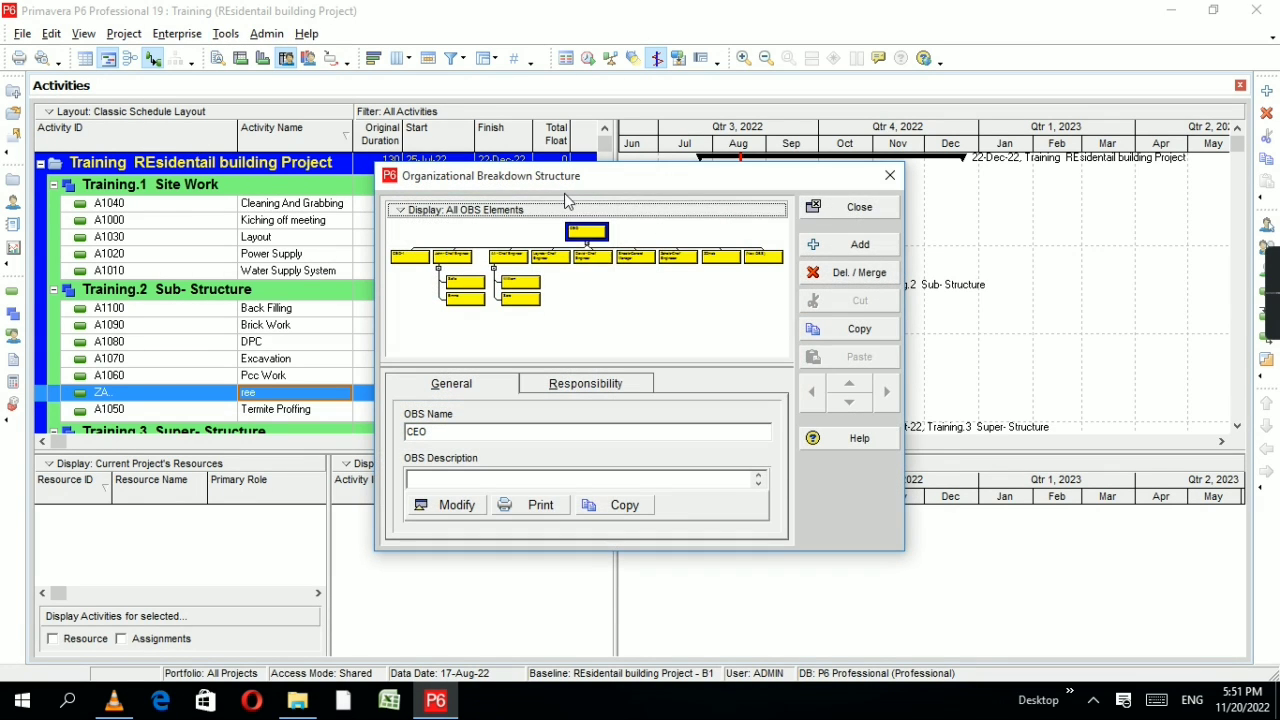
left_click(485, 214)
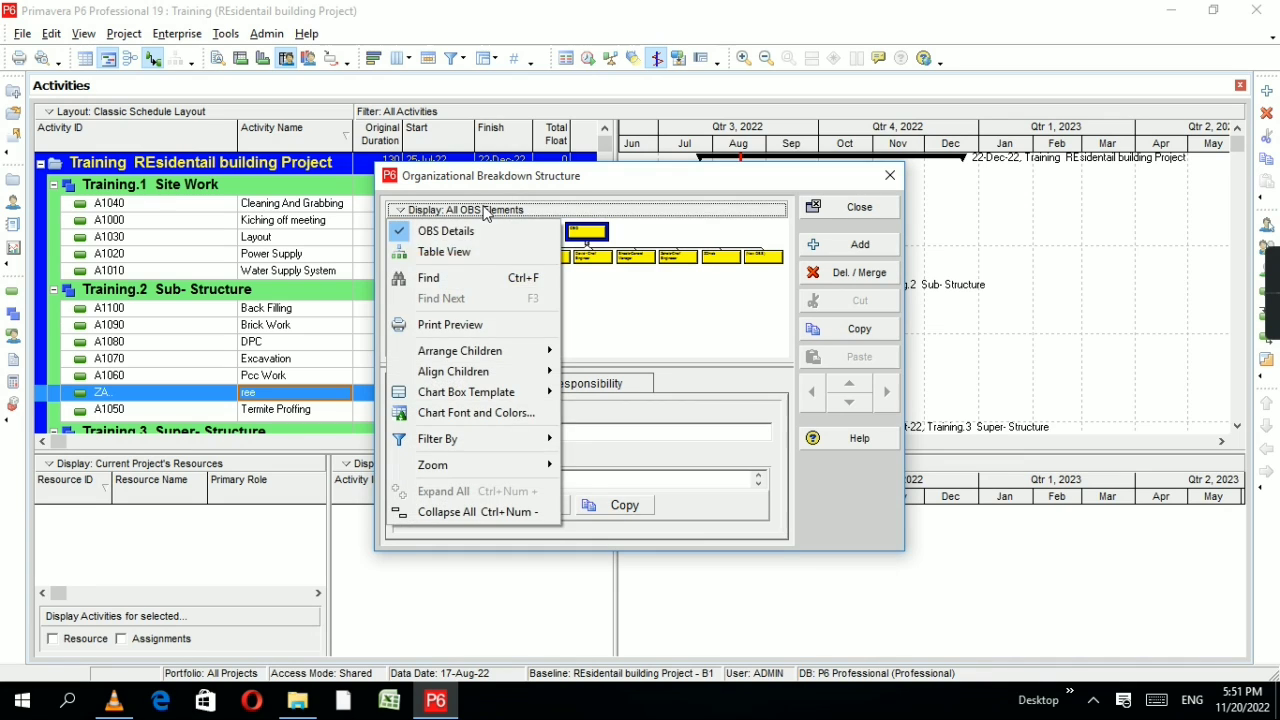
left_click(470, 251)
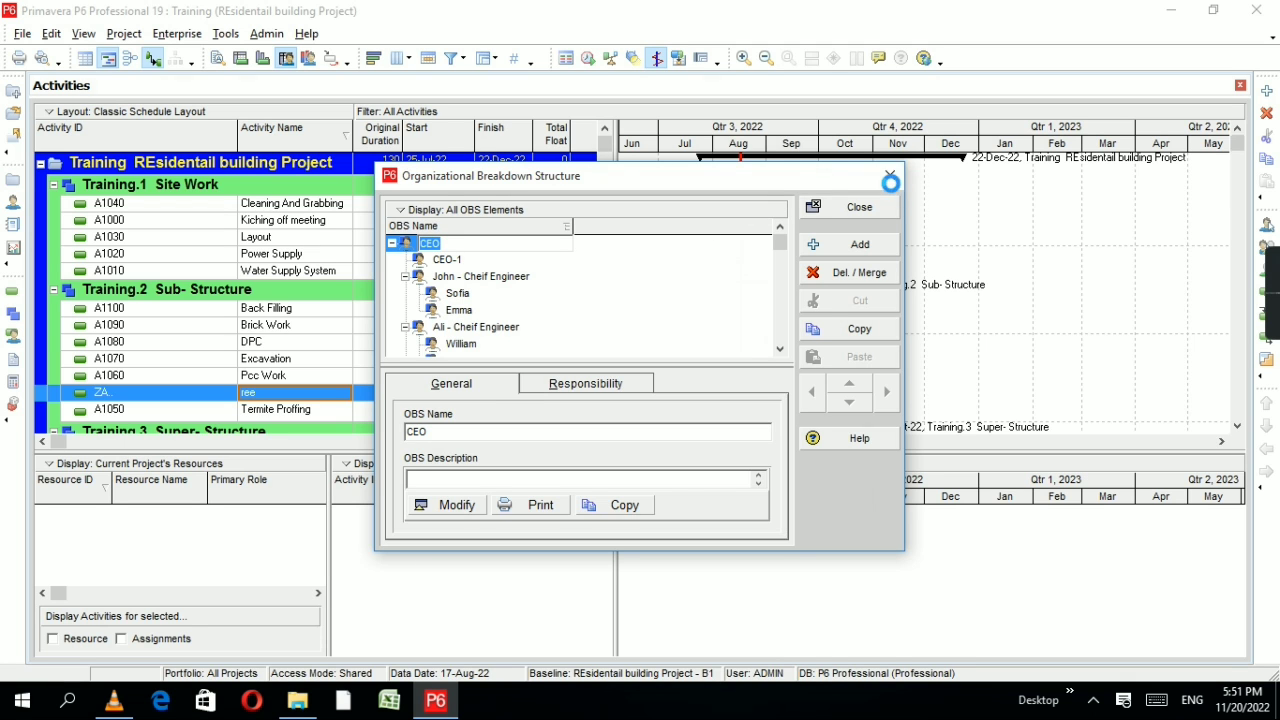
left_click(889, 175)
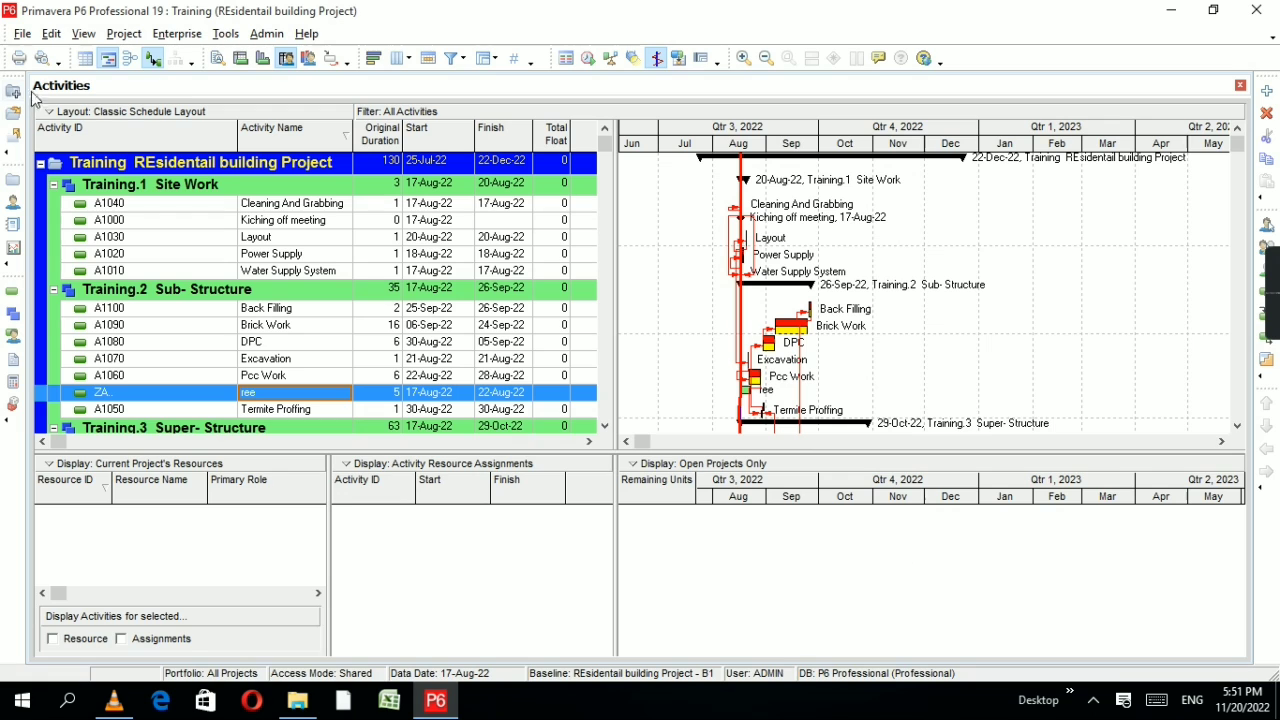
Step: Start a new project and assign it to the Zabi Association Builders EPS level
left_click(22, 33)
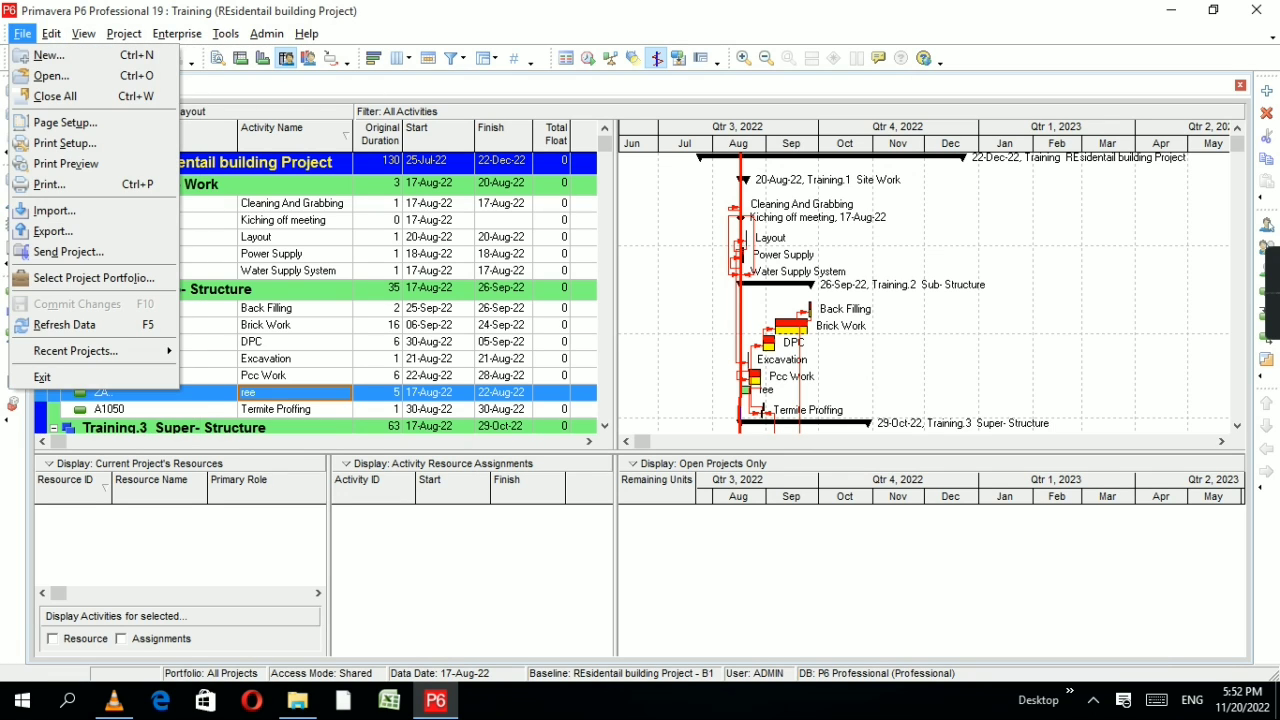
left_click(48, 56)
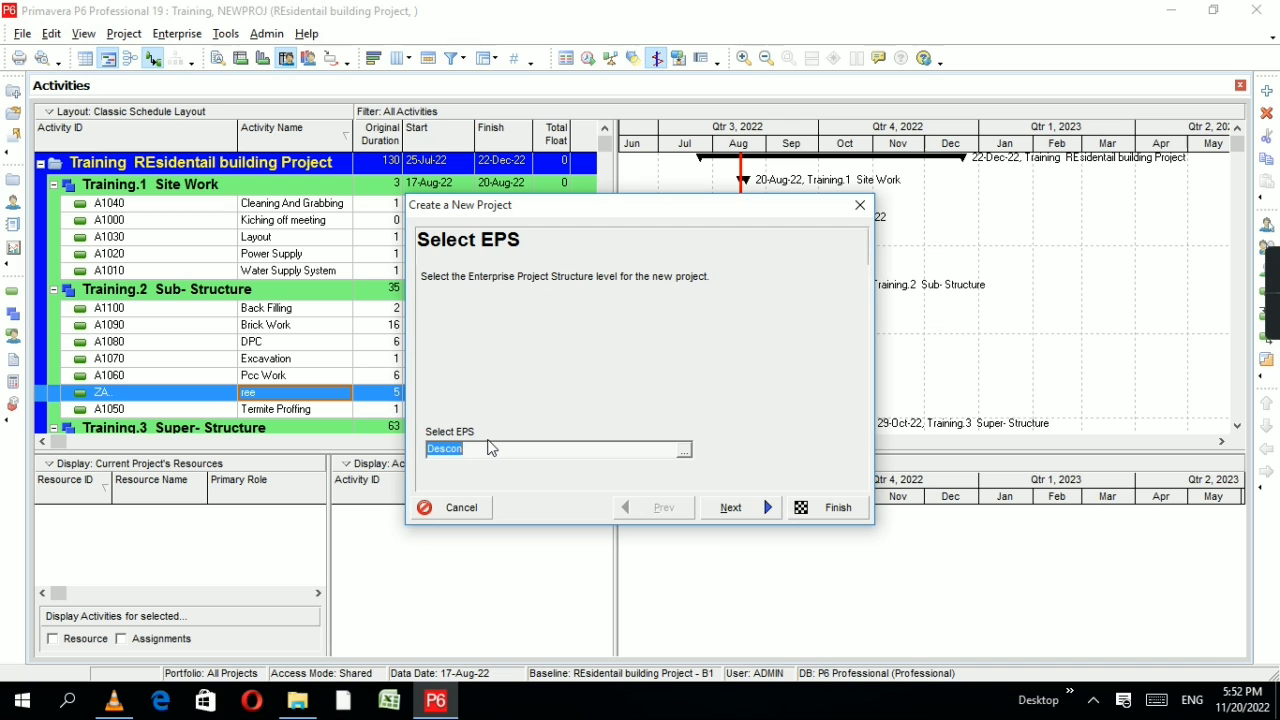
left_click(684, 451)
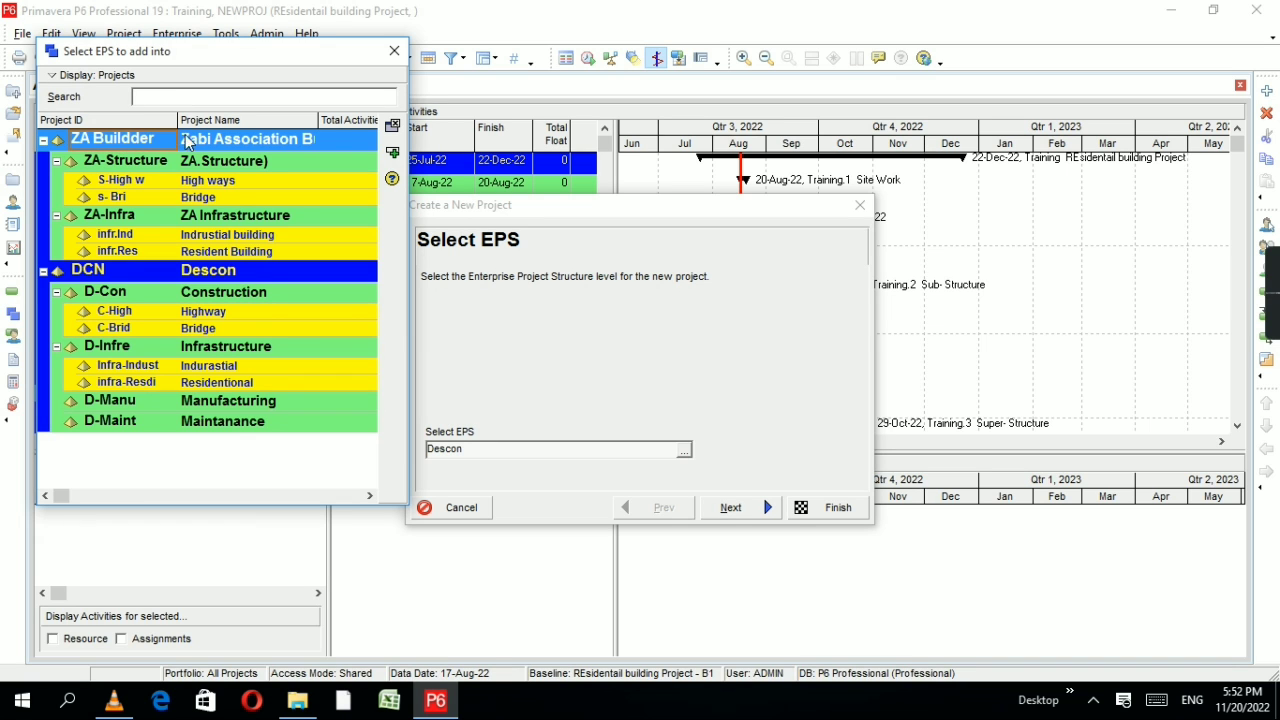
left_click(392, 152)
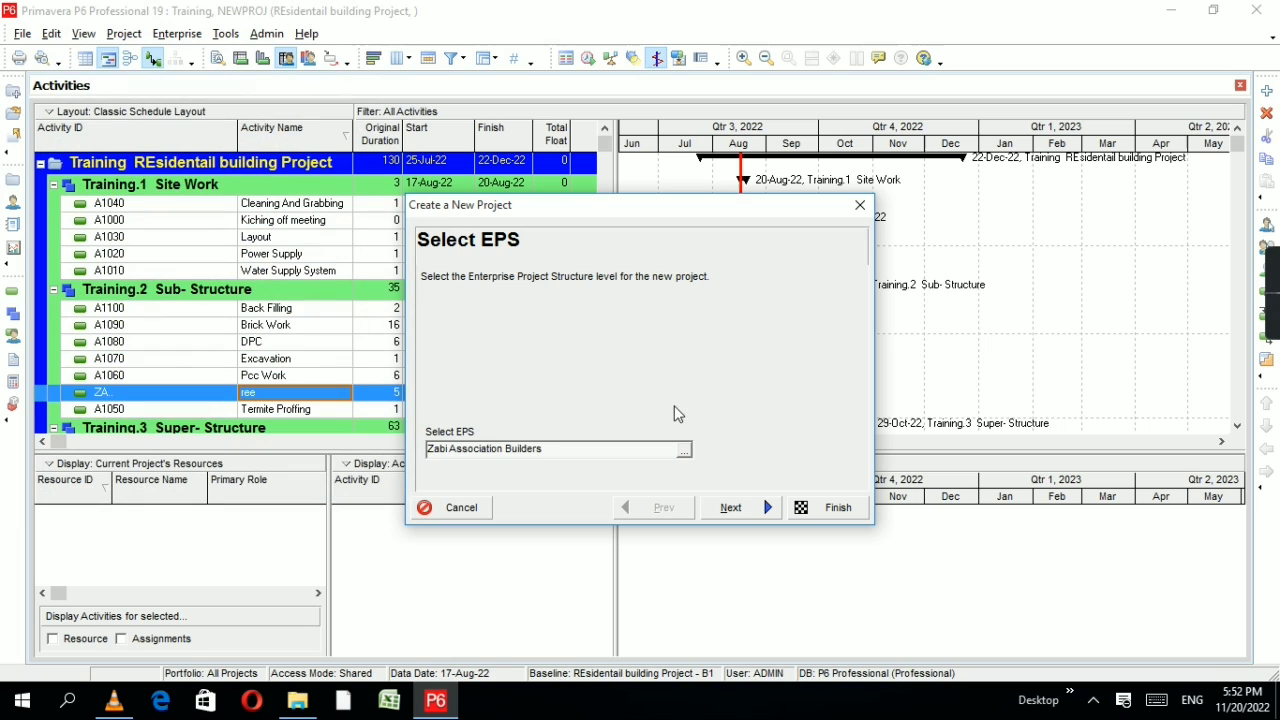
Step: Replace the new project's default ID with "Resident B"
left_click(757, 508)
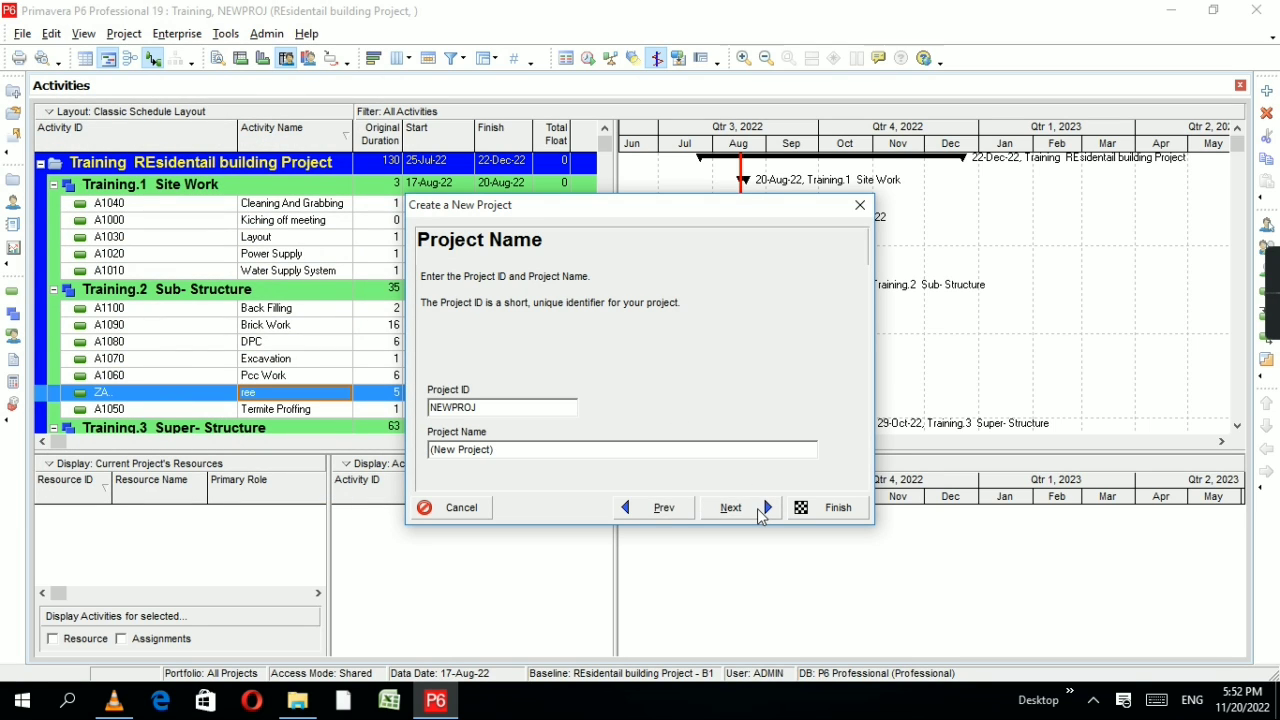
key("BackSpace")
key("BackSpace")
key("BackSpace")
key("BackSpace")
key("BackSpace")
key("BackSpace")
key("BackSpace")
type("Res")
type("ider")
type("n")
type("t B")
Step: Replace the default project name with "Resident Building" and continue to the project dates
left_click(514, 452)
key("BackSpace")
key("BackSpace")
key("BackSpace")
key("BackSpace")
key("BackSpace")
key("BackSpace")
key("BackSpace")
key("BackSpace")
key("BackSpace")
key("BackSpace")
key("BackSpace")
key("BackSpace")
key("BackSpace")
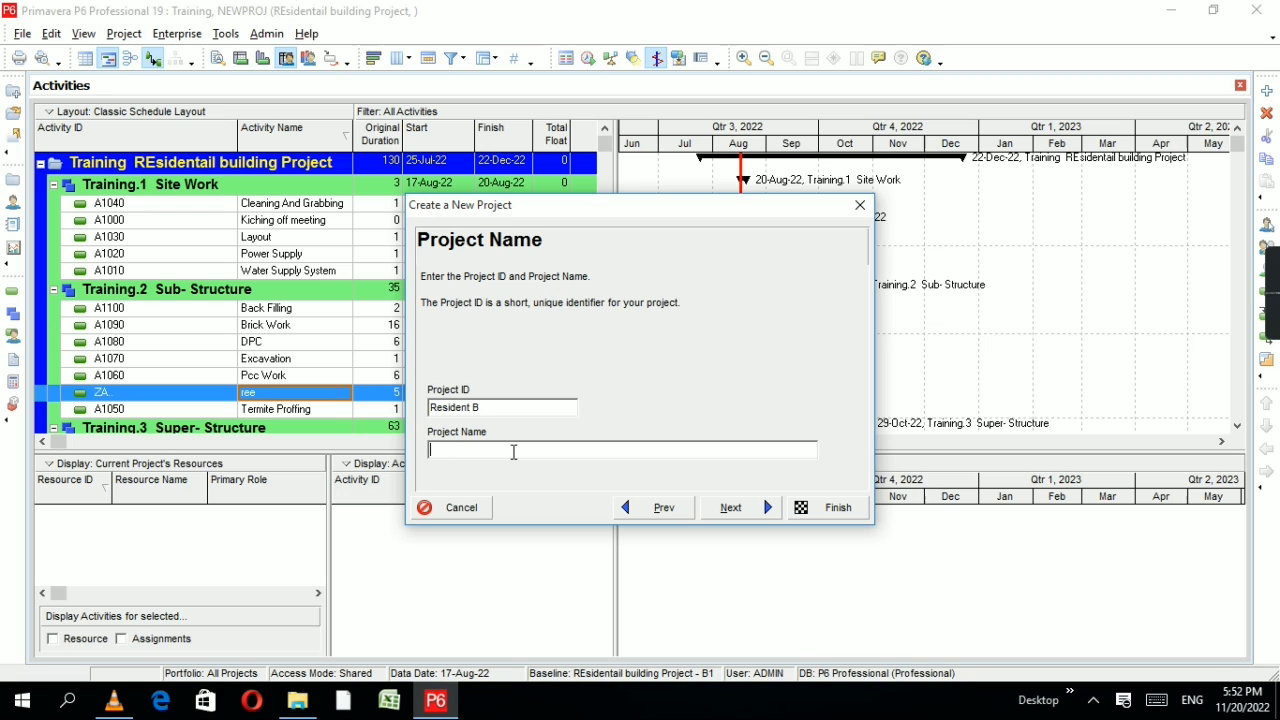
type("Resident Building")
left_click(729, 508)
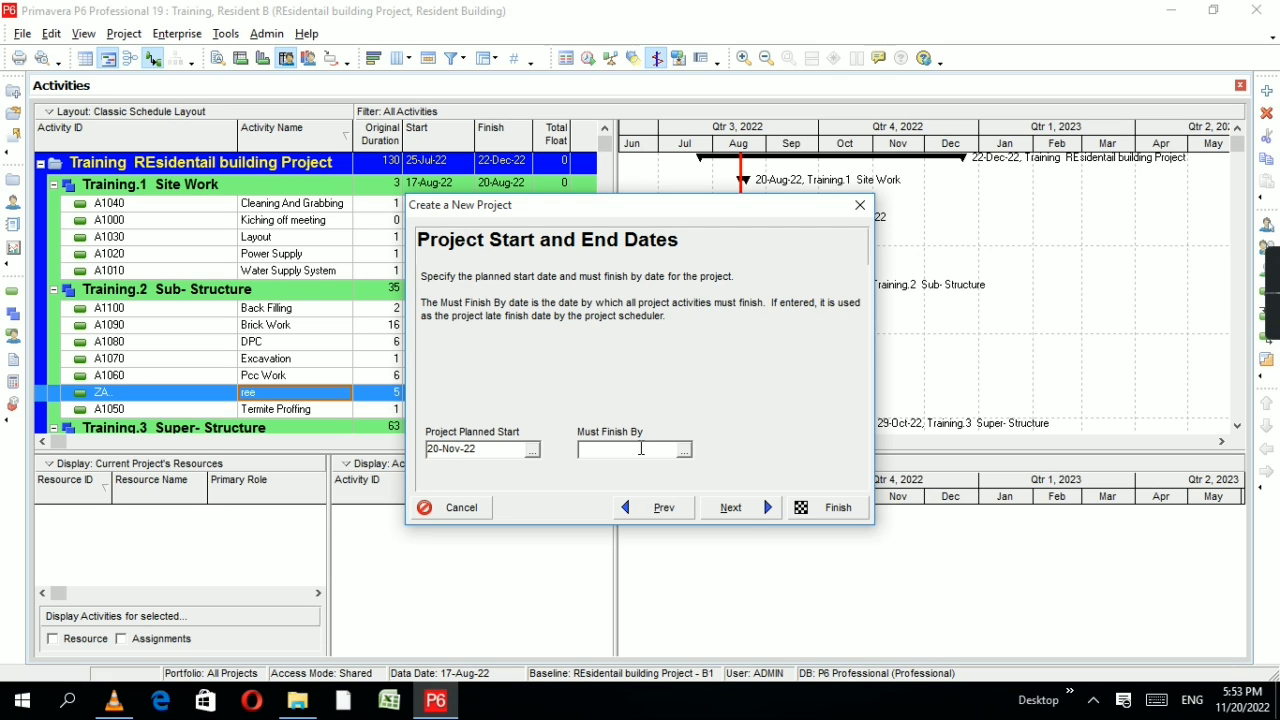
Step: Accept the default project dates and assign the chief engineer listed just below the general manager as responsible manager
left_click(748, 513)
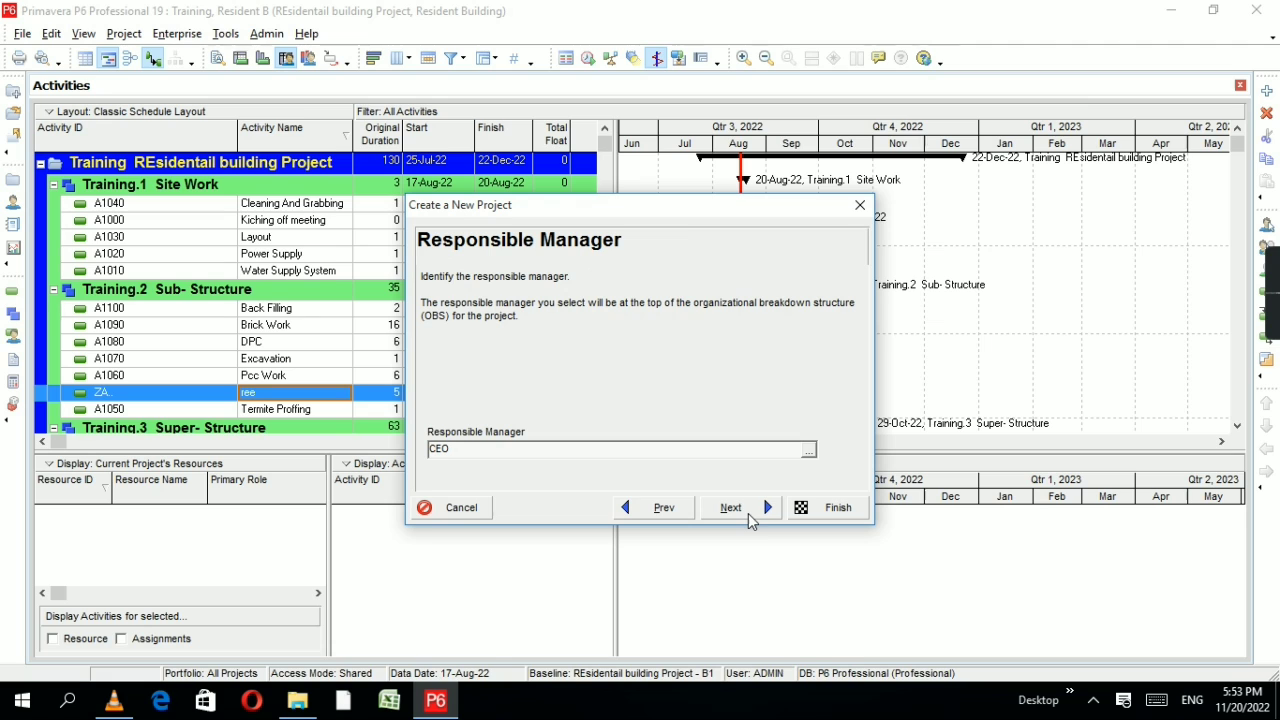
left_click(809, 451)
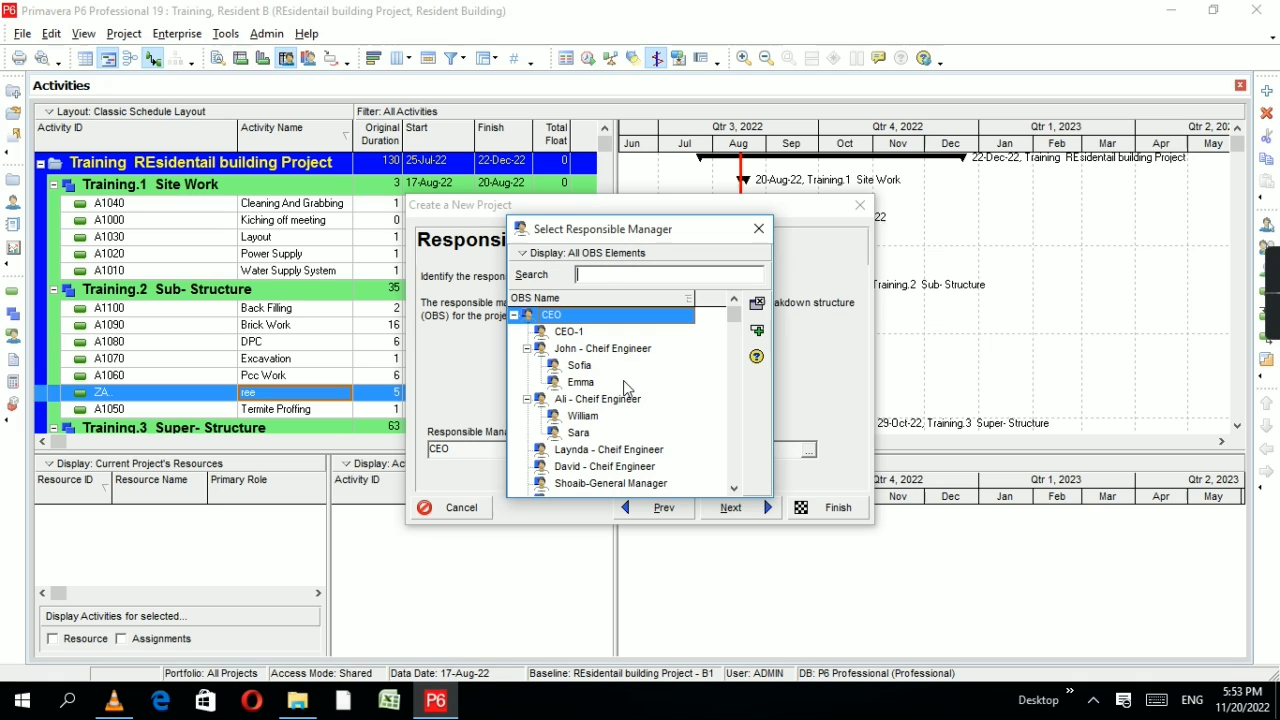
left_click_drag(740, 338, 740, 394)
left_click(629, 483)
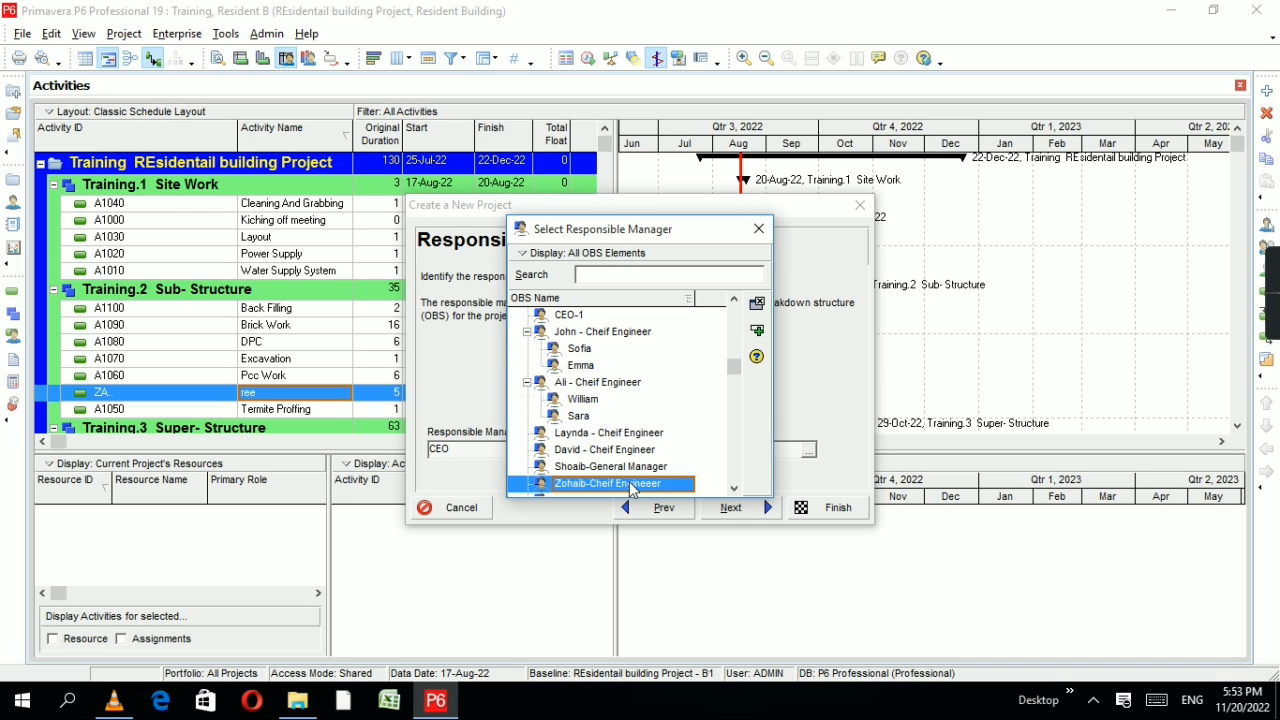
left_click(758, 330)
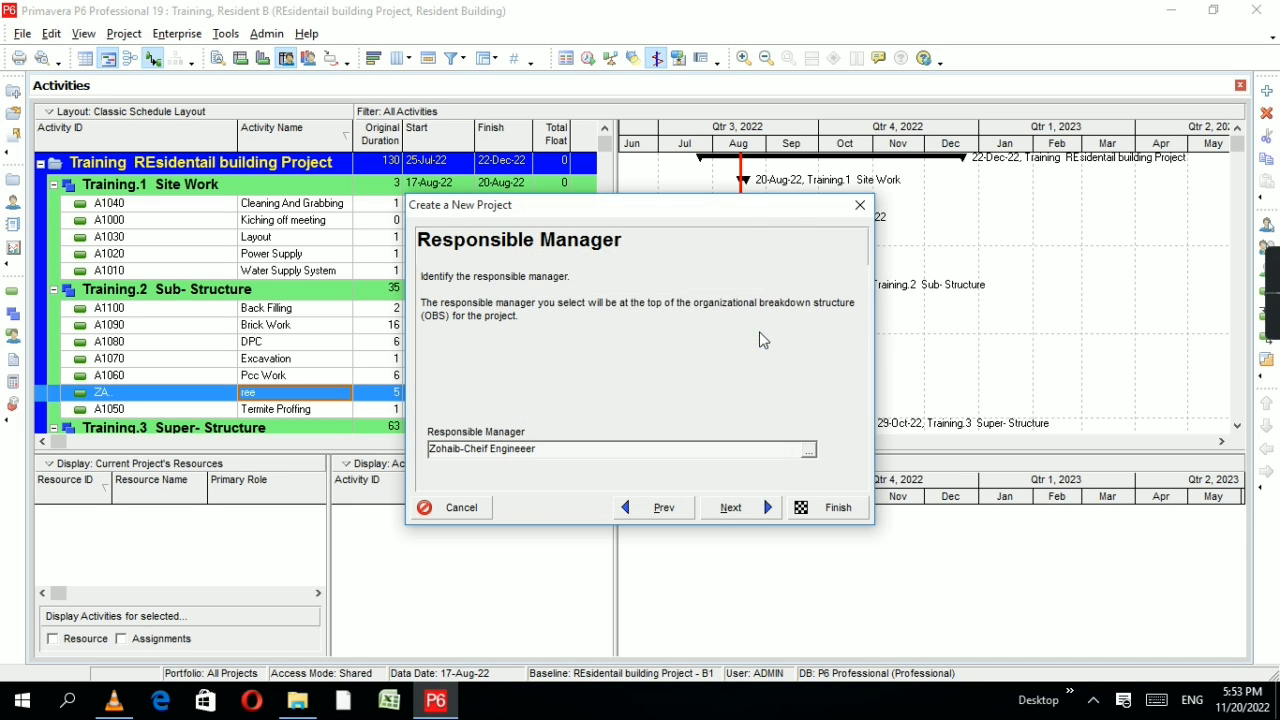
Step: Keep Standard Rate as the assignment rate type and finish creating the project
left_click(766, 510)
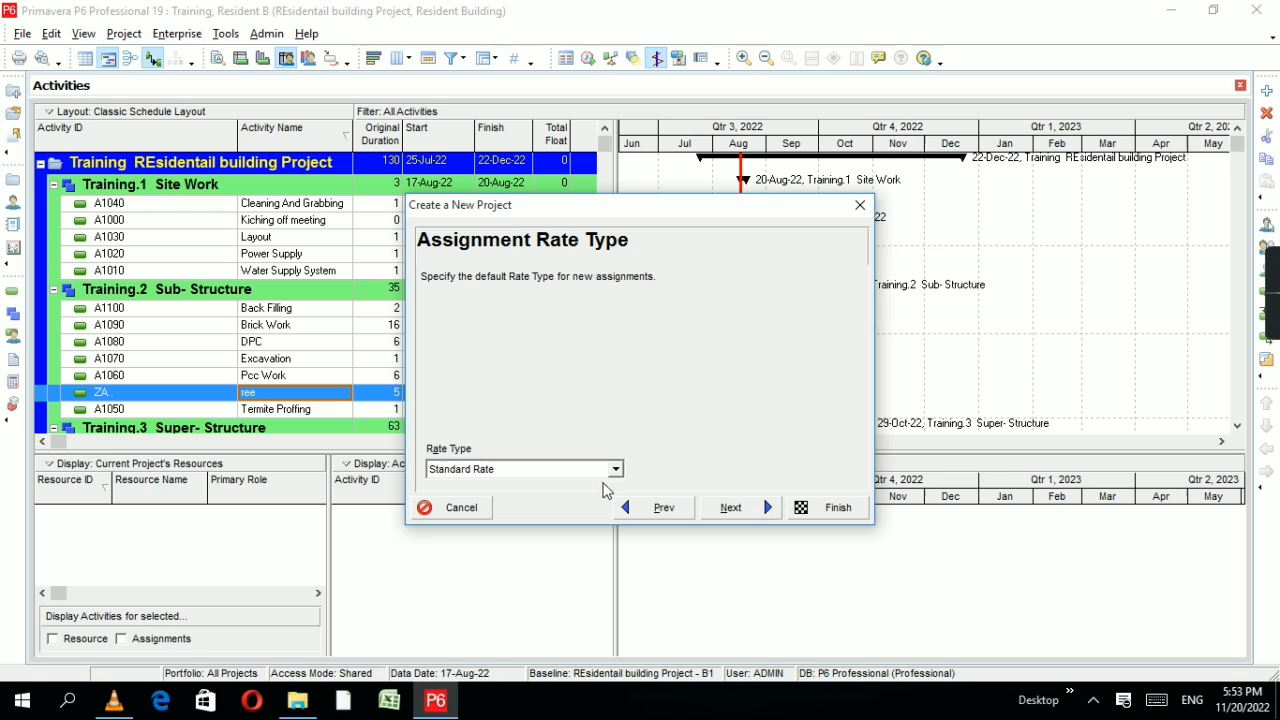
left_click(767, 510)
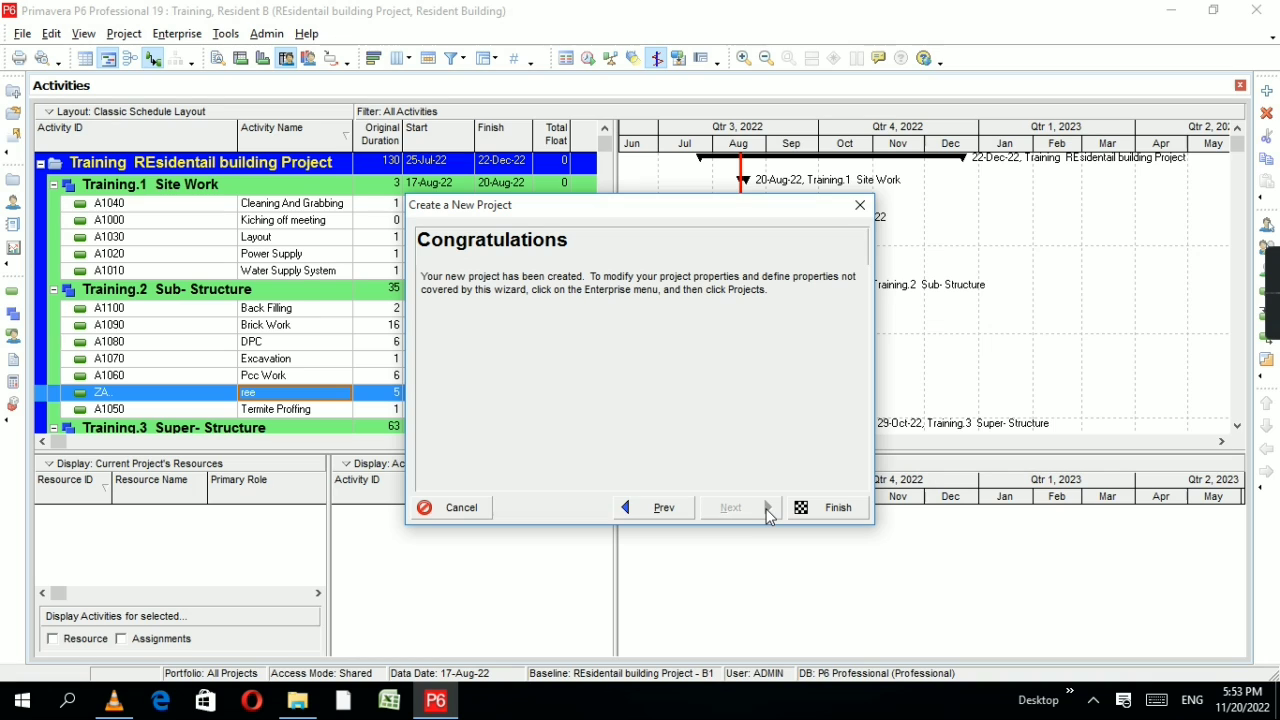
left_click(838, 508)
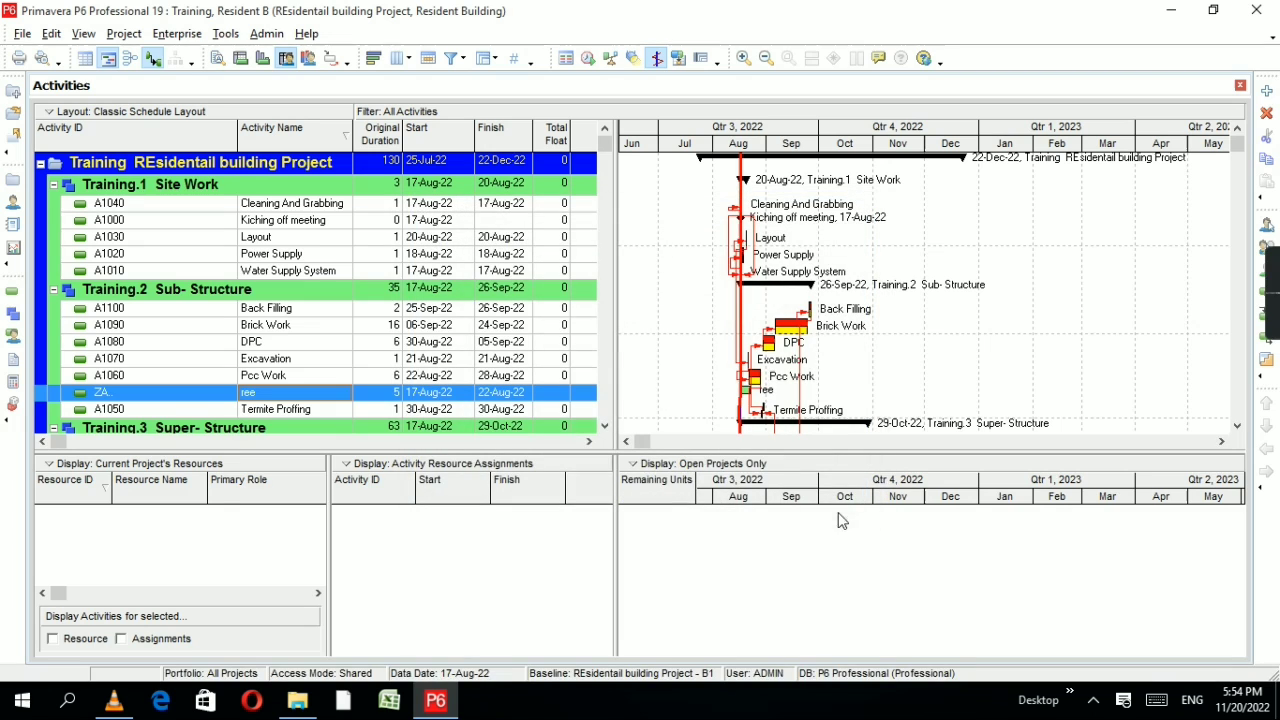
mouse_move(1264, 310)
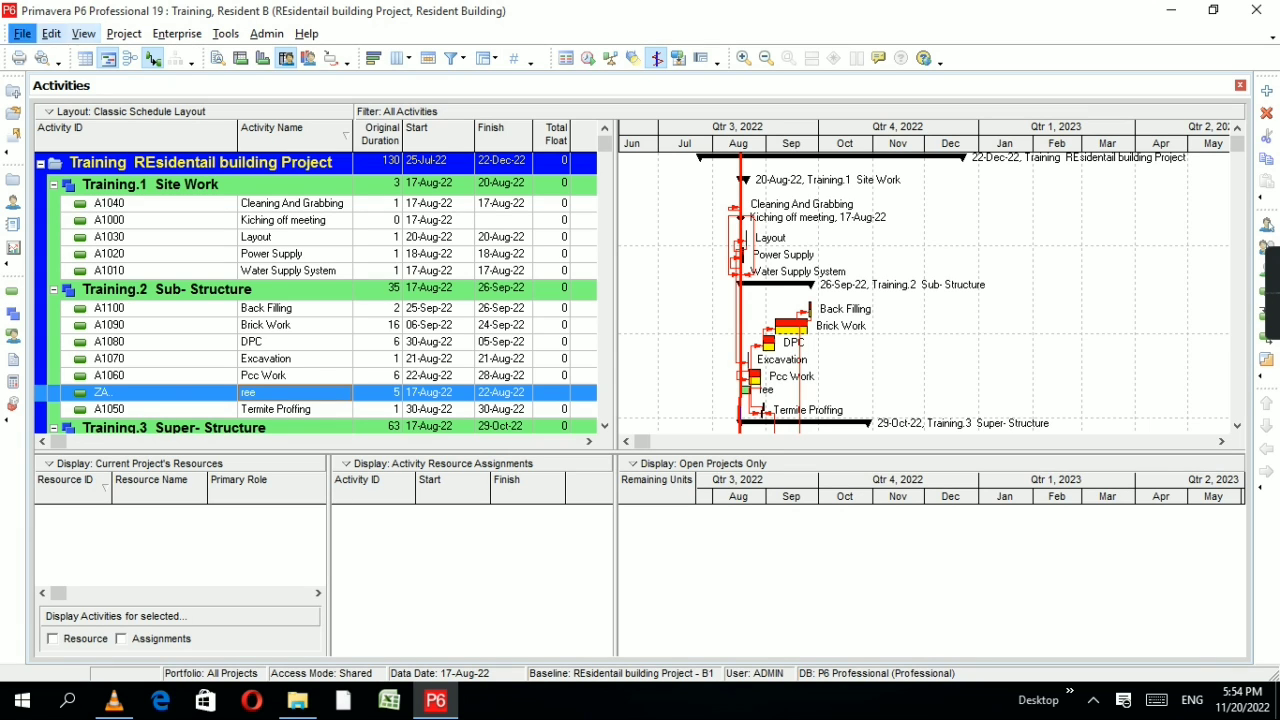
left_click(22, 33)
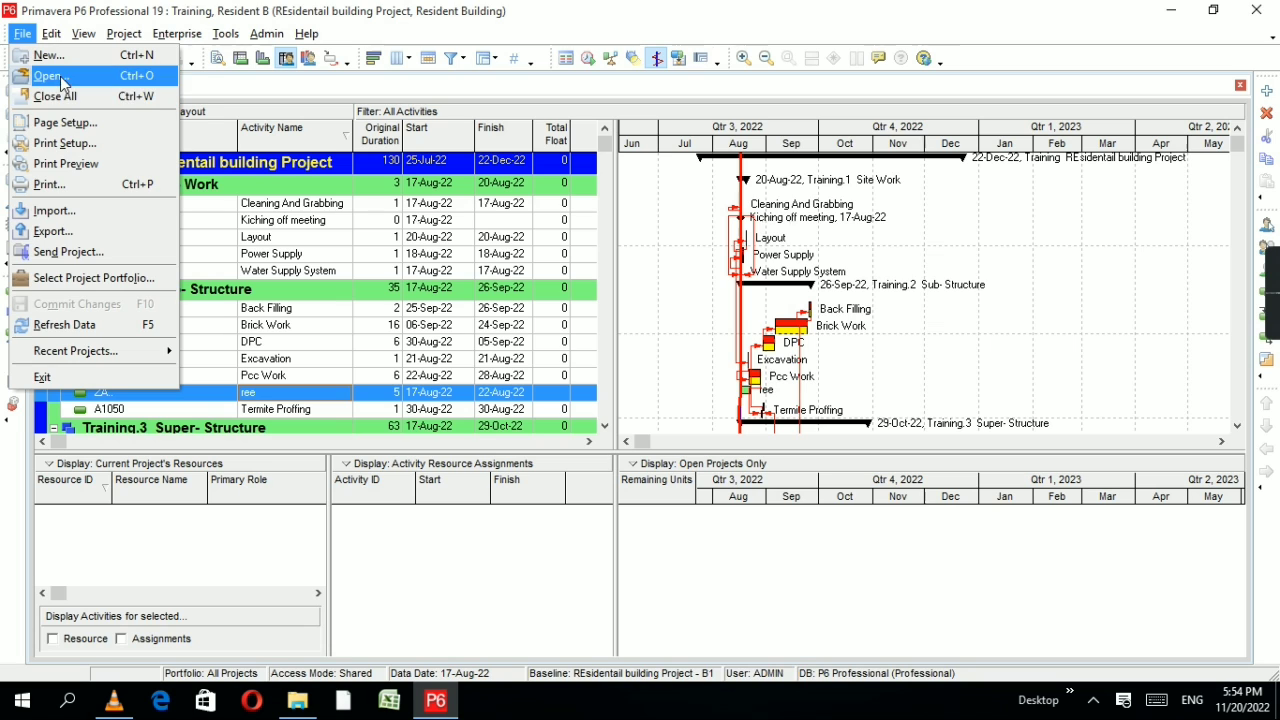
left_click(50, 75)
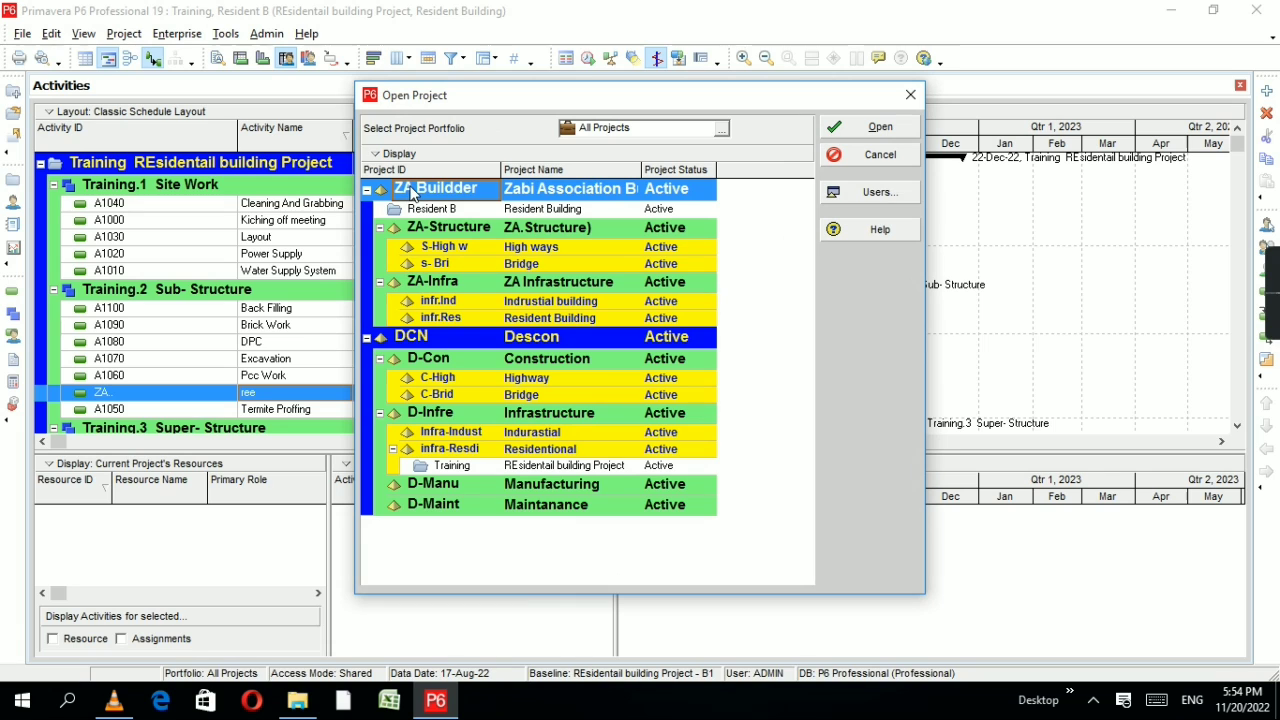
double_click(535, 192)
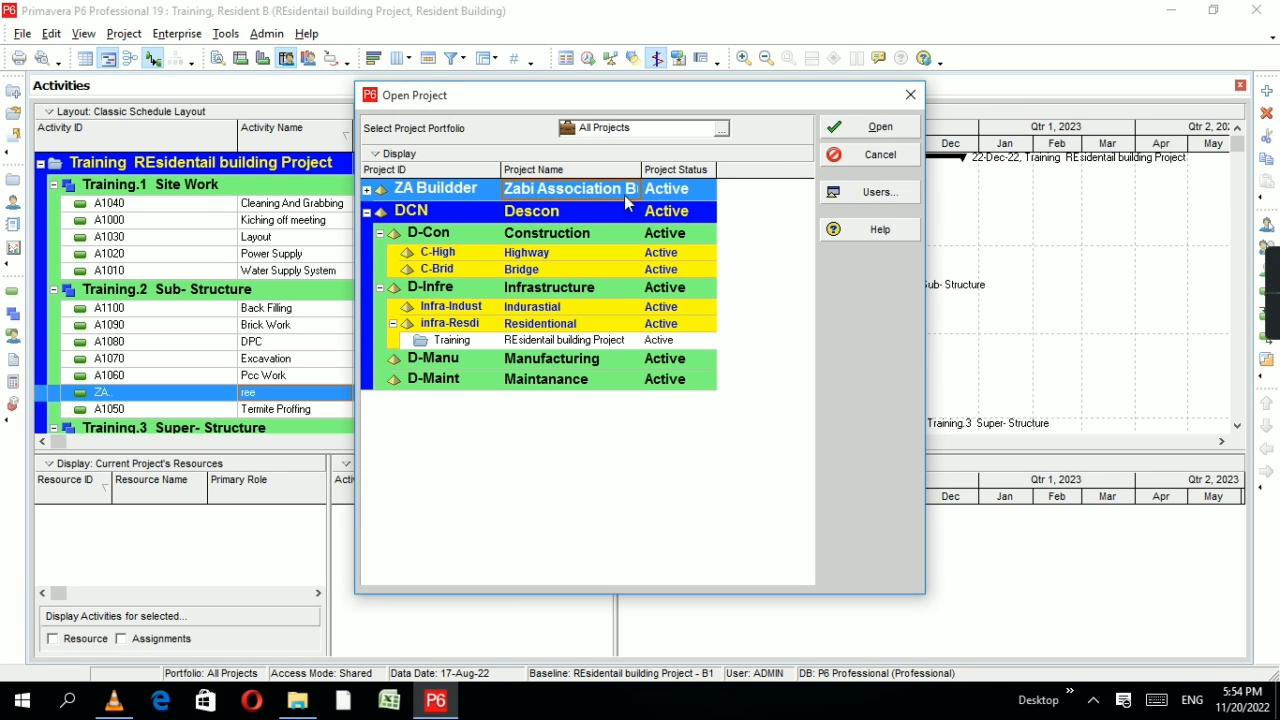
left_click(455, 189)
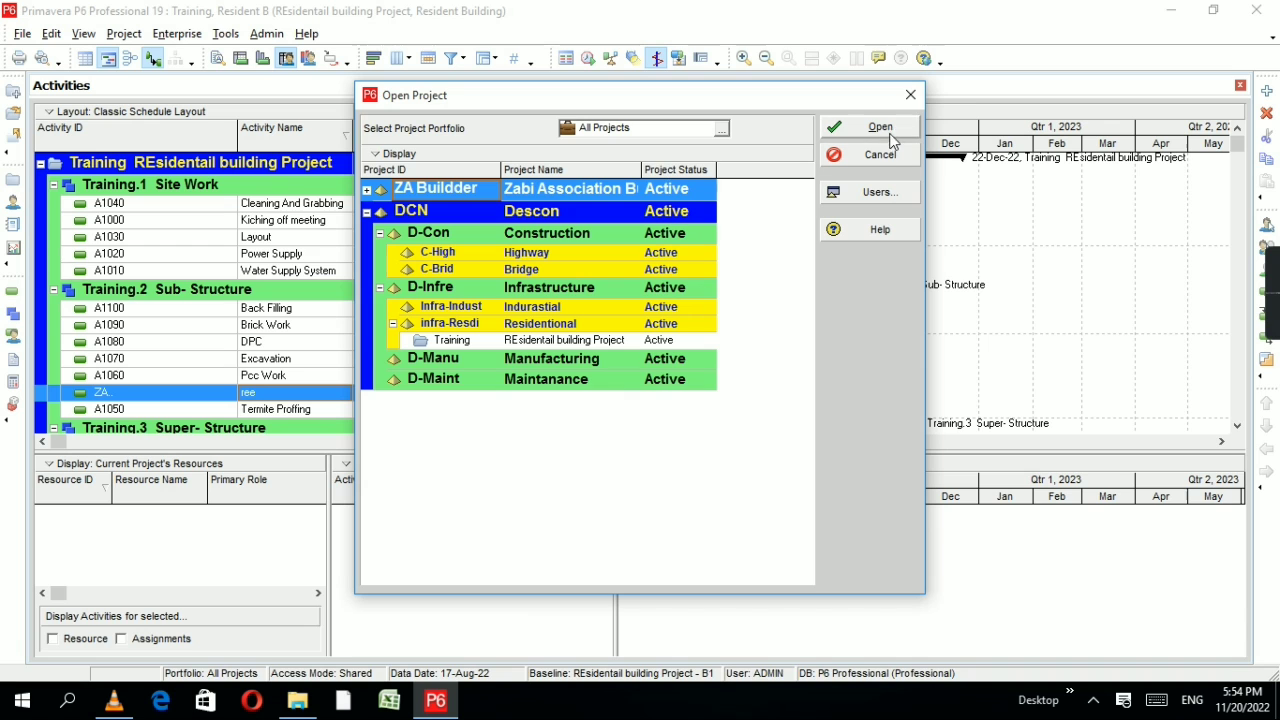
left_click(918, 96)
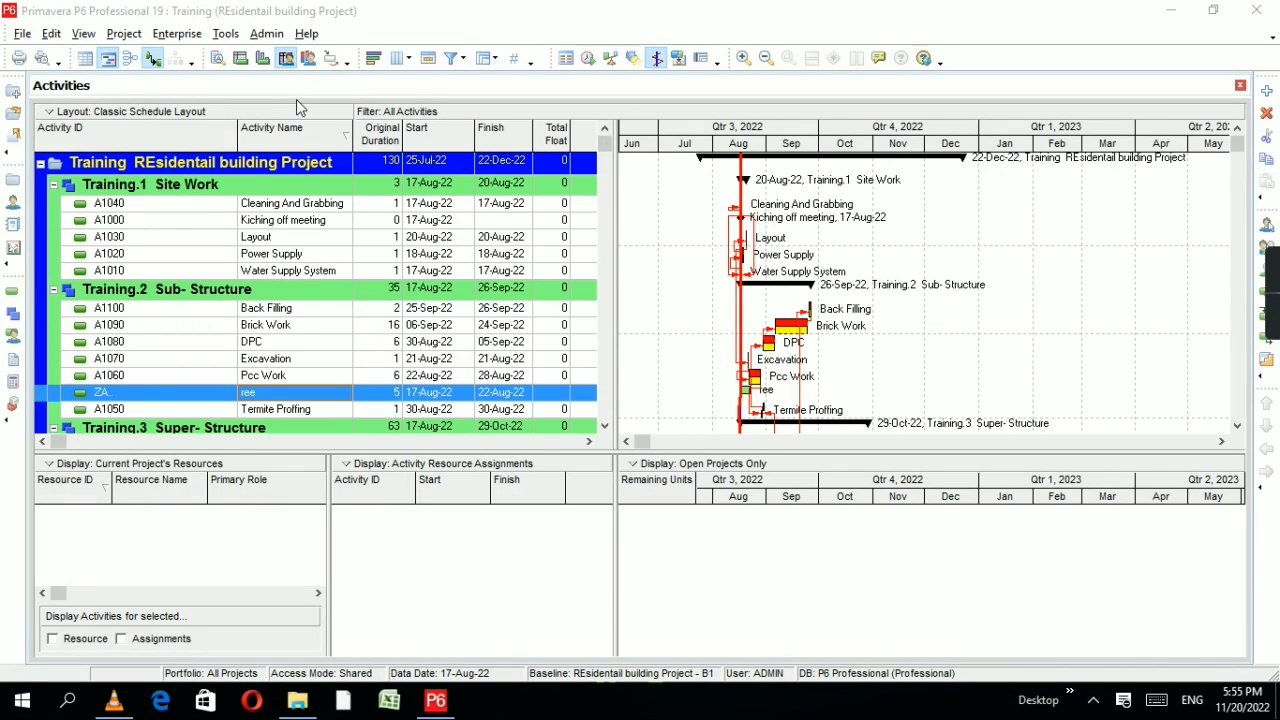
Step: Open the projects under the ZA Buildder (Zabi Association Builders) EPS level in place of the Training project
left_click(20, 34)
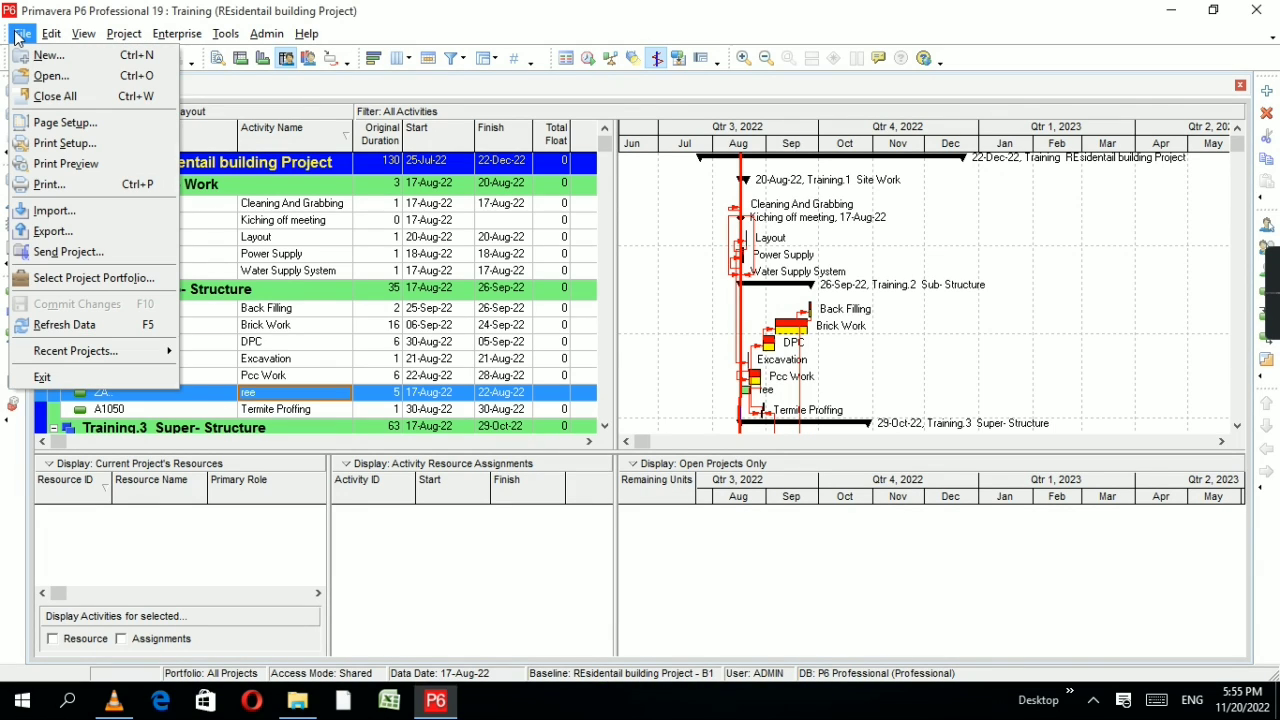
left_click(50, 76)
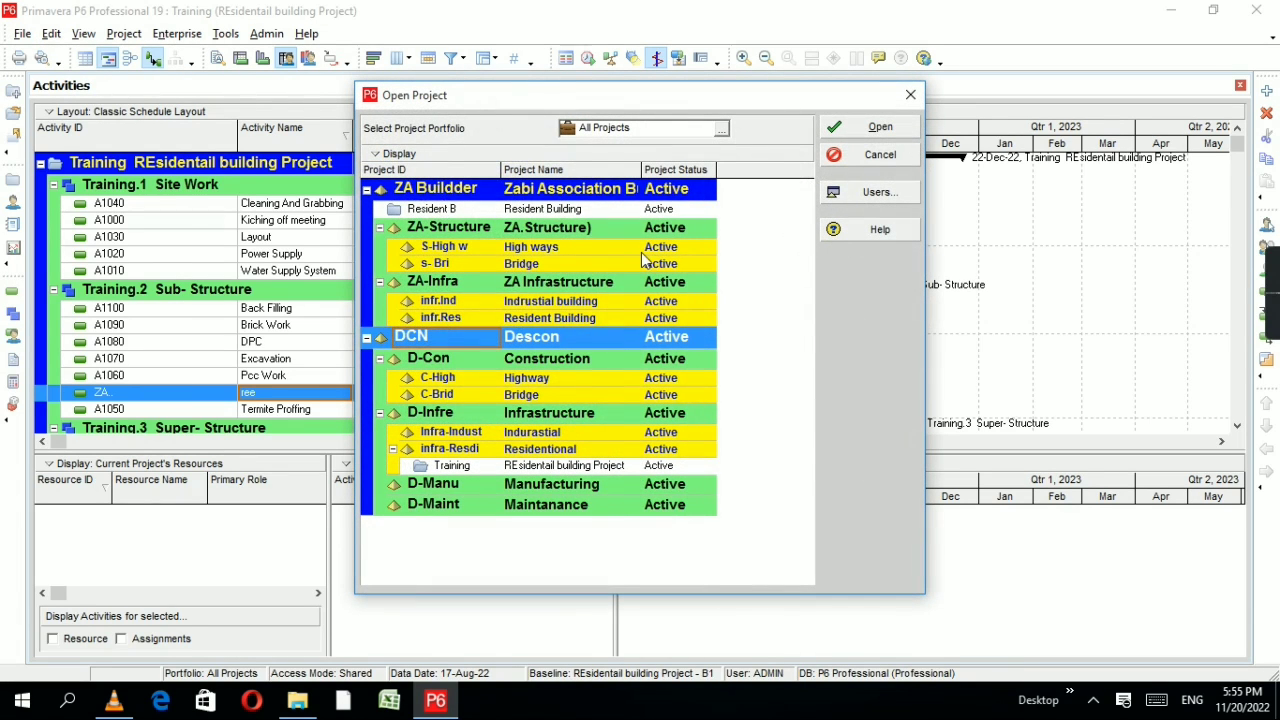
left_click(433, 191)
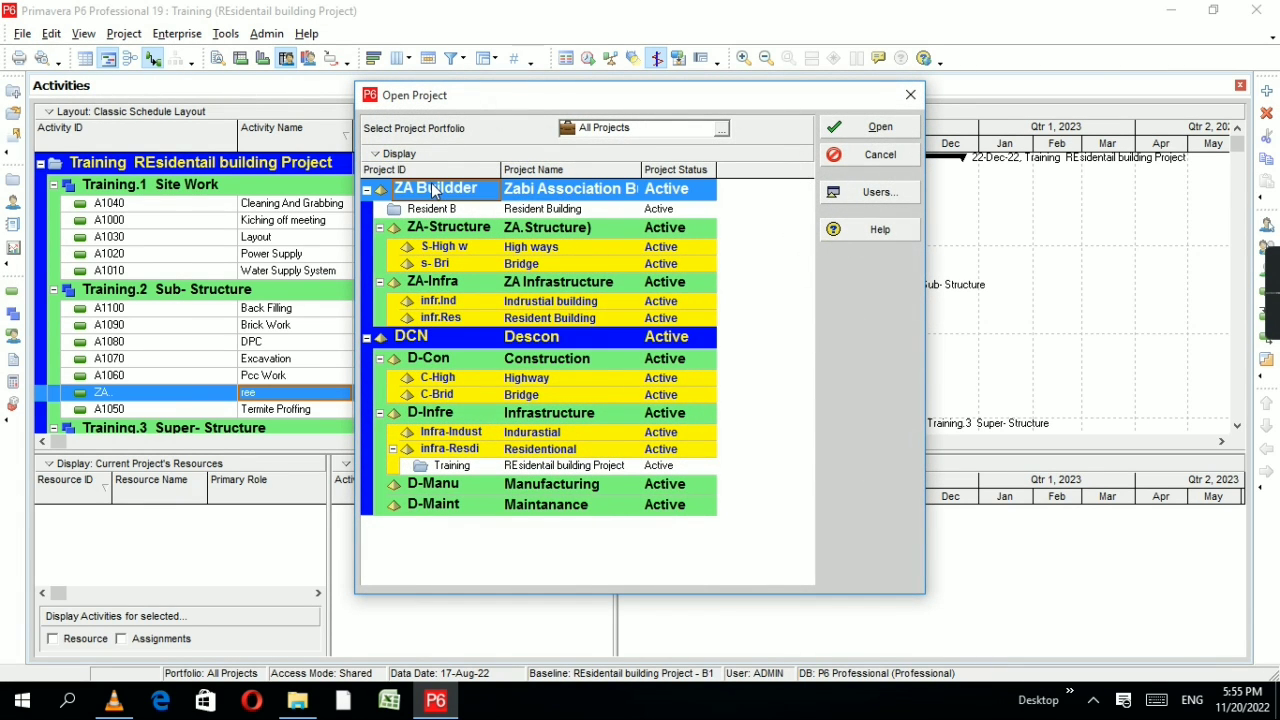
left_click(872, 130)
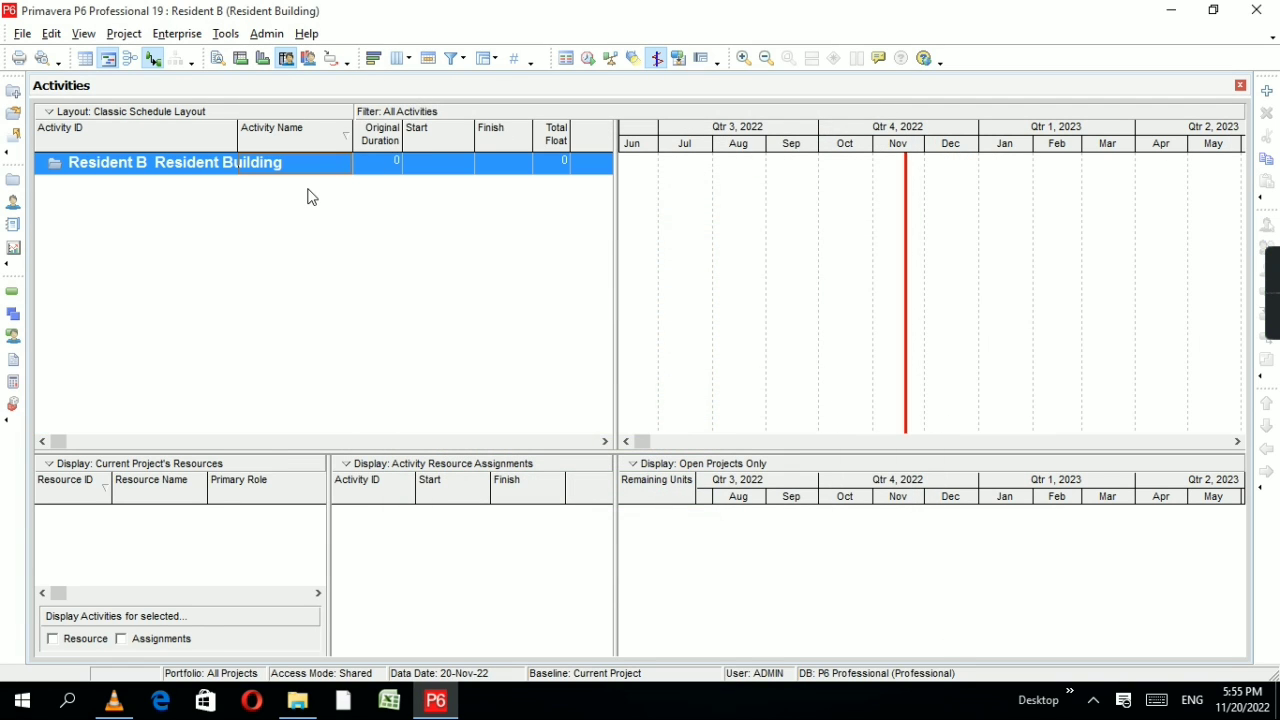